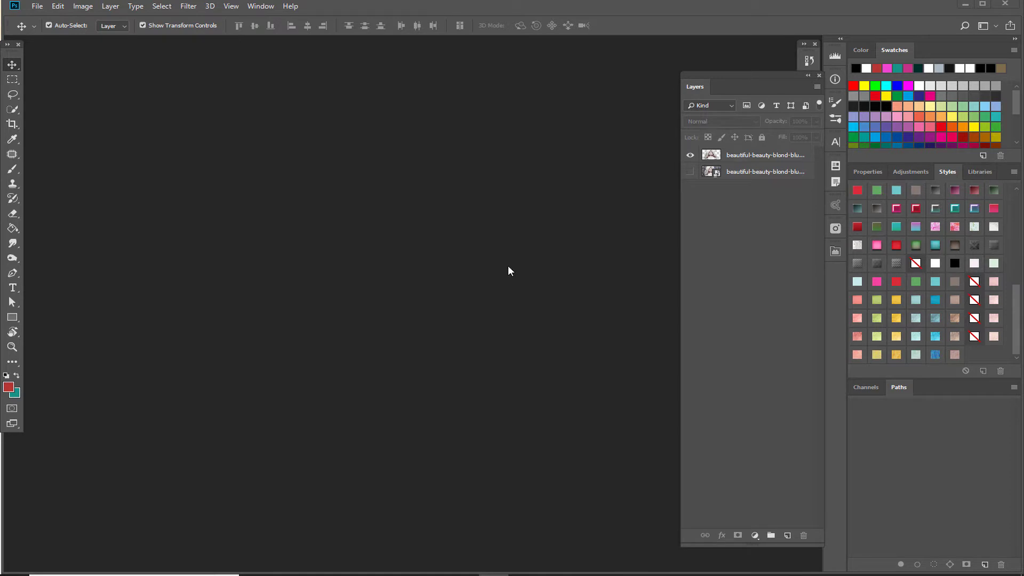
Restore the pexels-photo-1 window, delete its cut-out layer and show the original portrait layer.
mouse_move(464, 573)
left_click(531, 491)
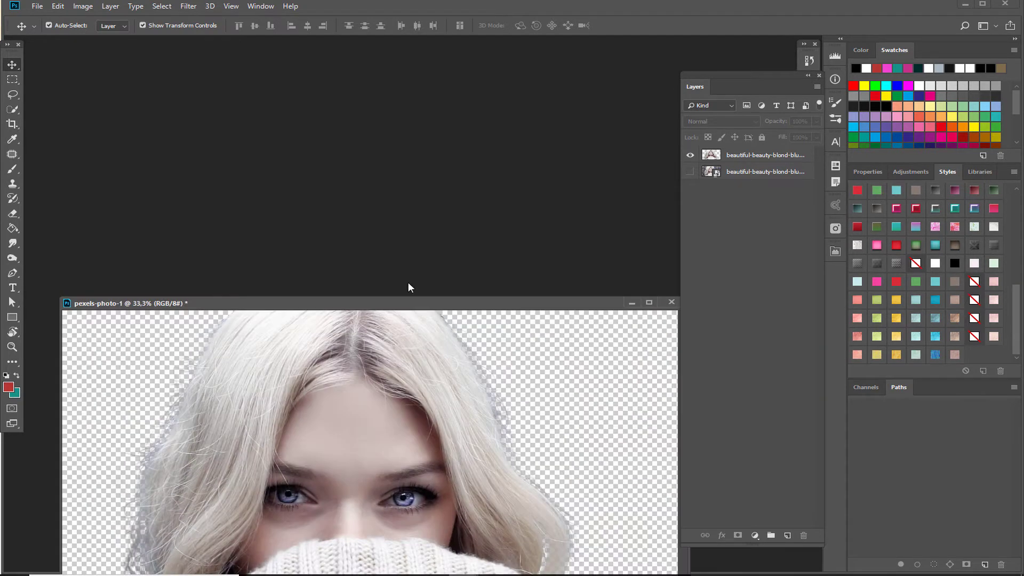
left_click_drag(388, 312, 382, 72)
left_click(690, 155)
left_click(690, 172)
left_click_drag(717, 169, 804, 536)
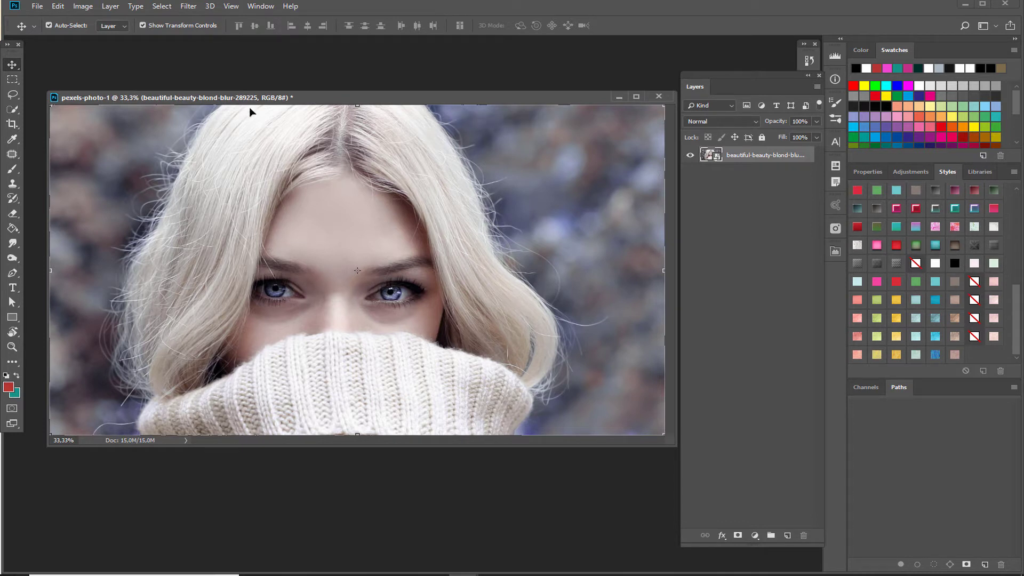
left_click_drag(246, 102, 232, 182)
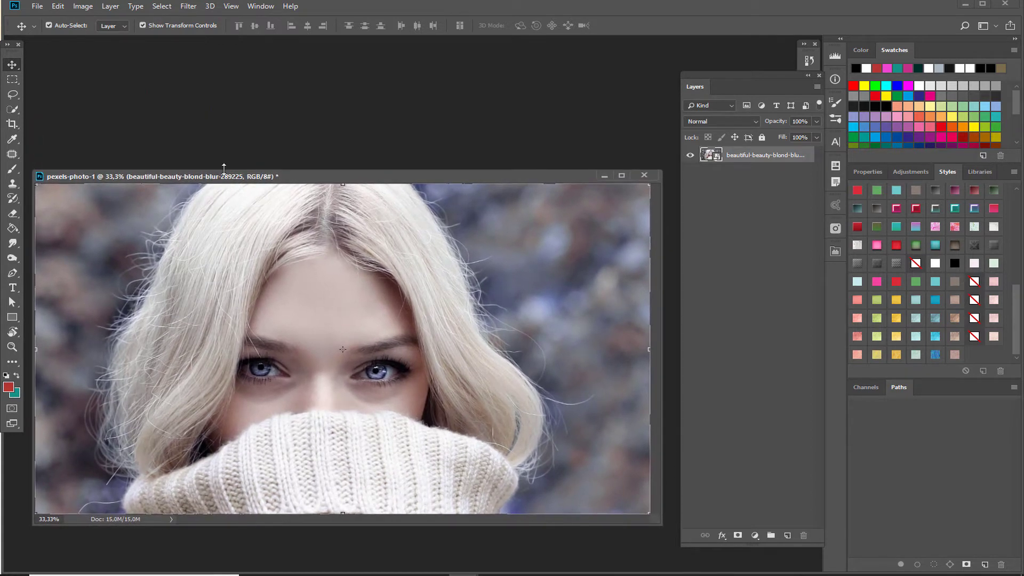
Open the brown paper nbk-artCRUSH01-PP-Solid-5 from the nbk-artCRUSH01-PP-Solids folder.
left_click(36, 7)
left_click(155, 30)
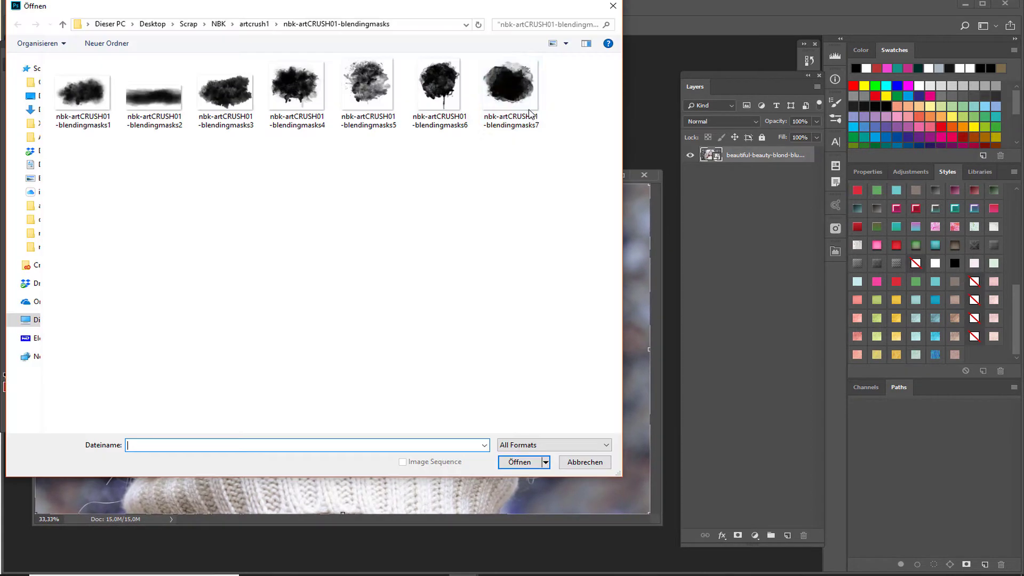
left_click(254, 24)
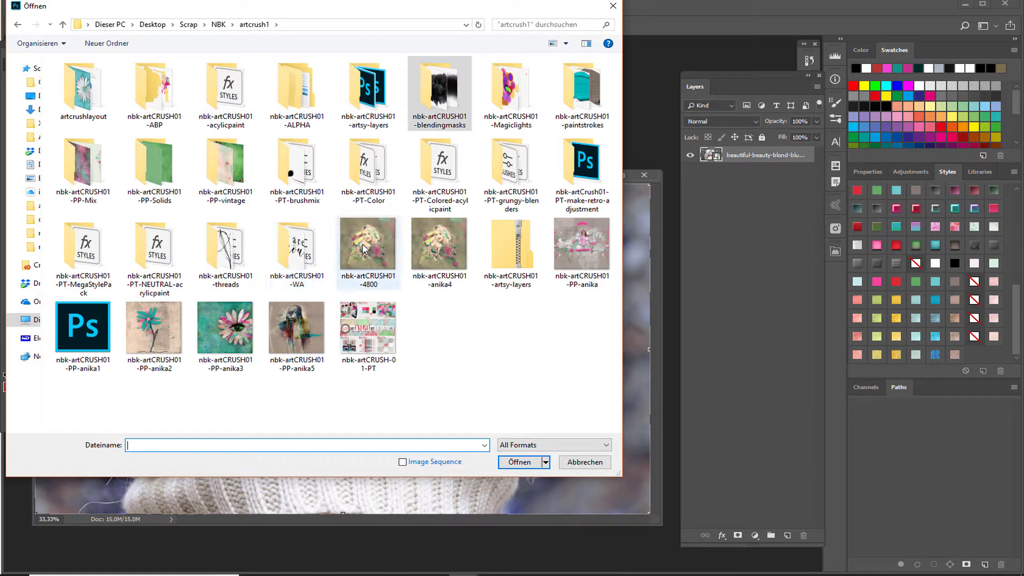
double_click(171, 176)
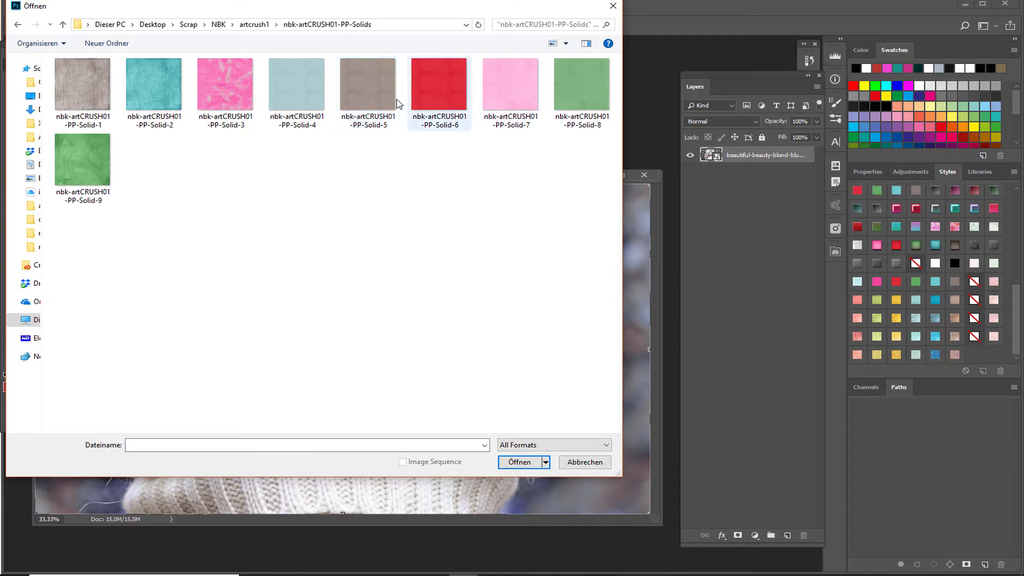
left_click(368, 88)
left_click(515, 463)
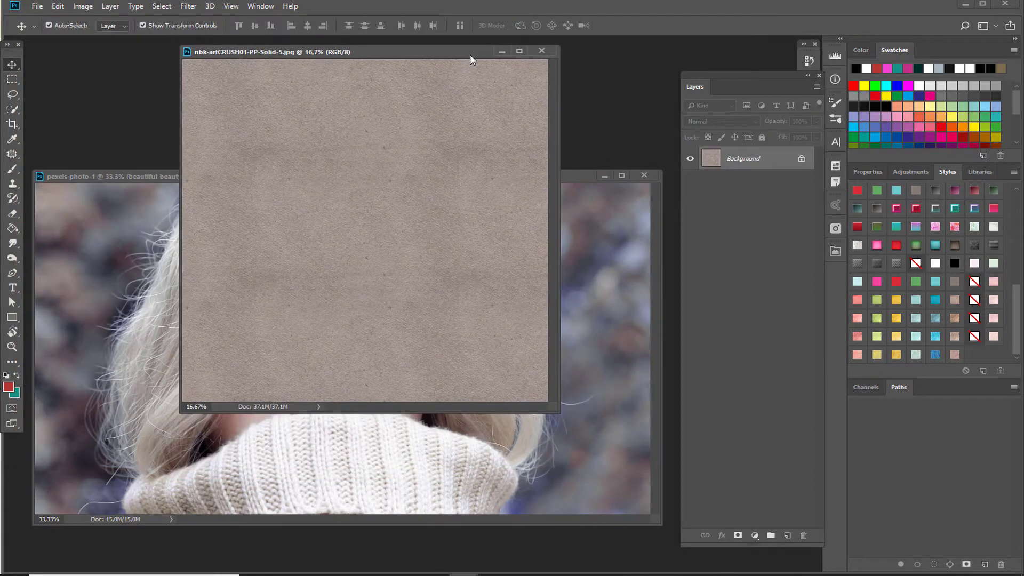
Dock the paper document, enlarge its view to about 24.5%, and arrange the floating portrait window over it.
left_click_drag(317, 52, 320, 42)
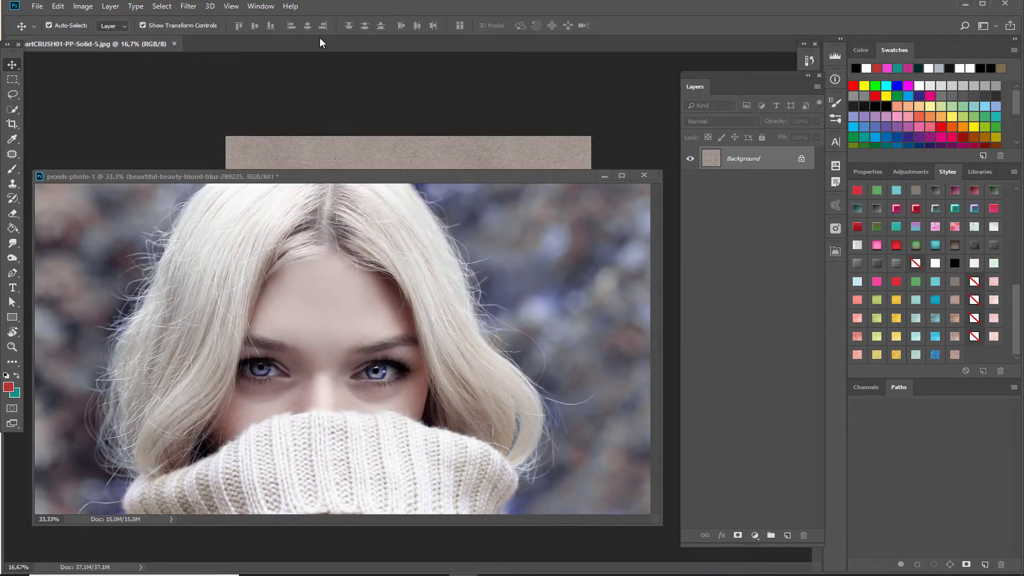
key("ctrl+plus")
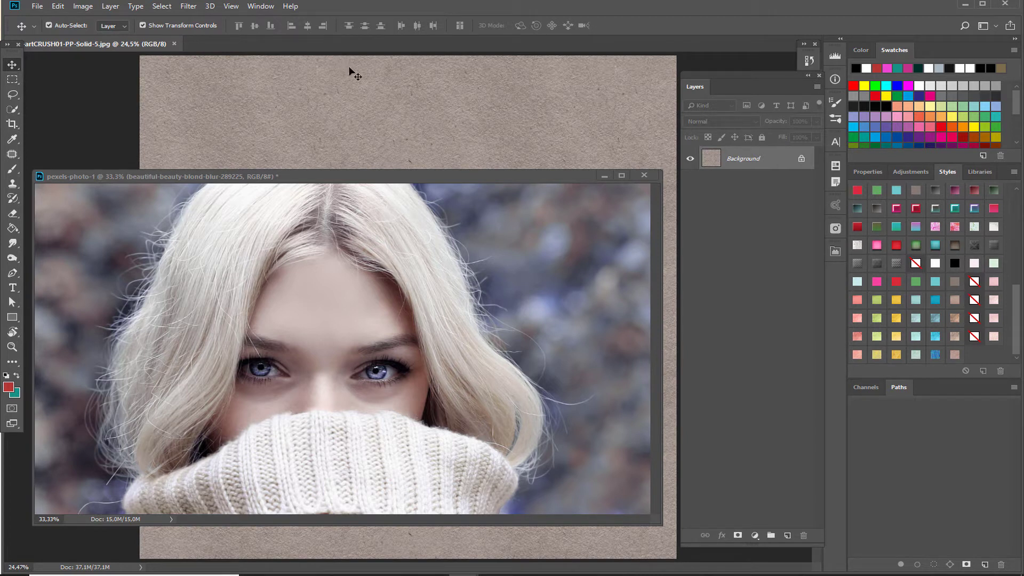
left_click_drag(377, 179, 389, 196)
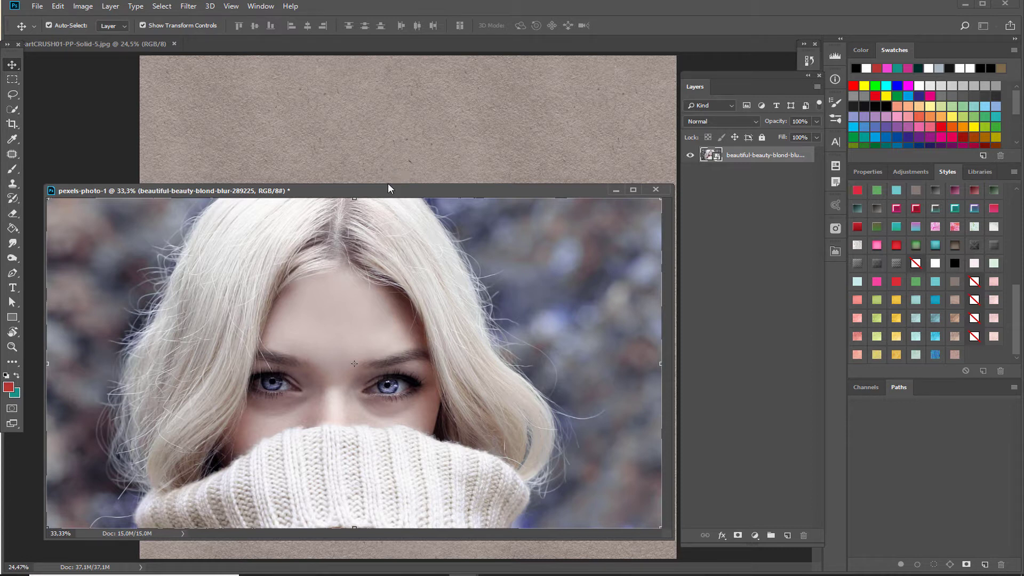
left_click_drag(392, 195, 392, 200)
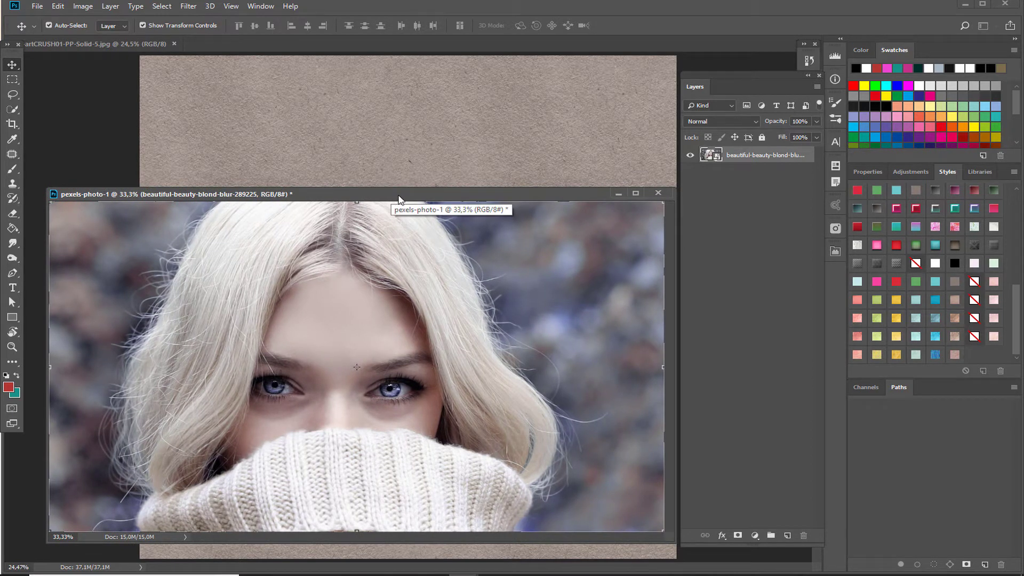
left_click_drag(397, 209, 398, 140)
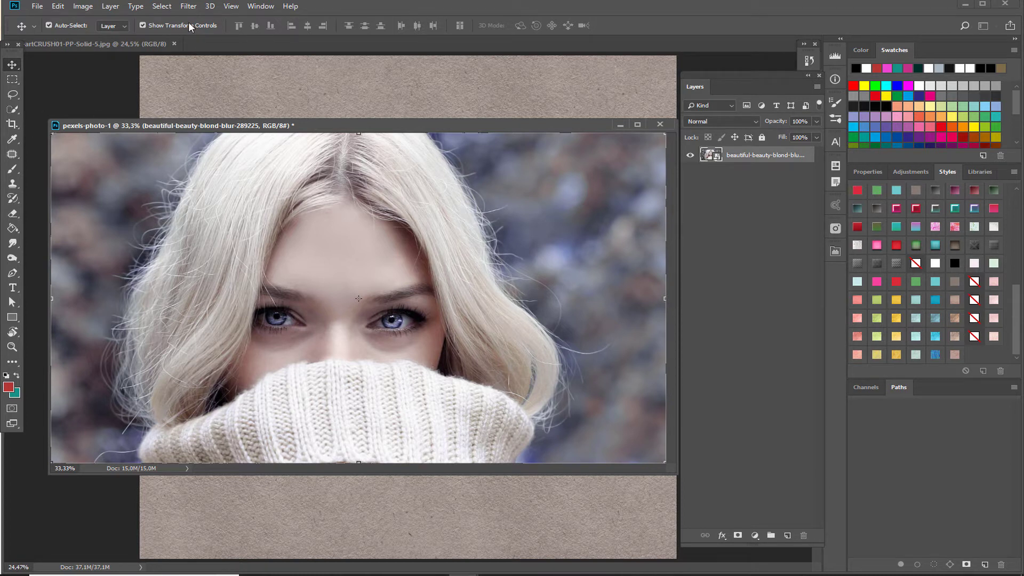
Select the woman in the portrait automatically with Select Subject and activate the Quick Selection tool.
left_click(163, 6)
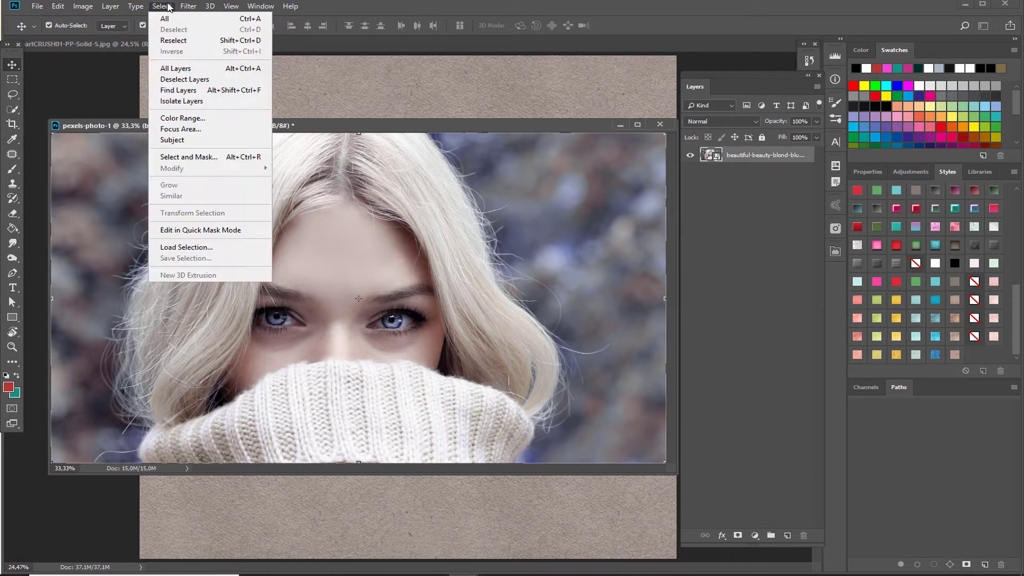
left_click(180, 139)
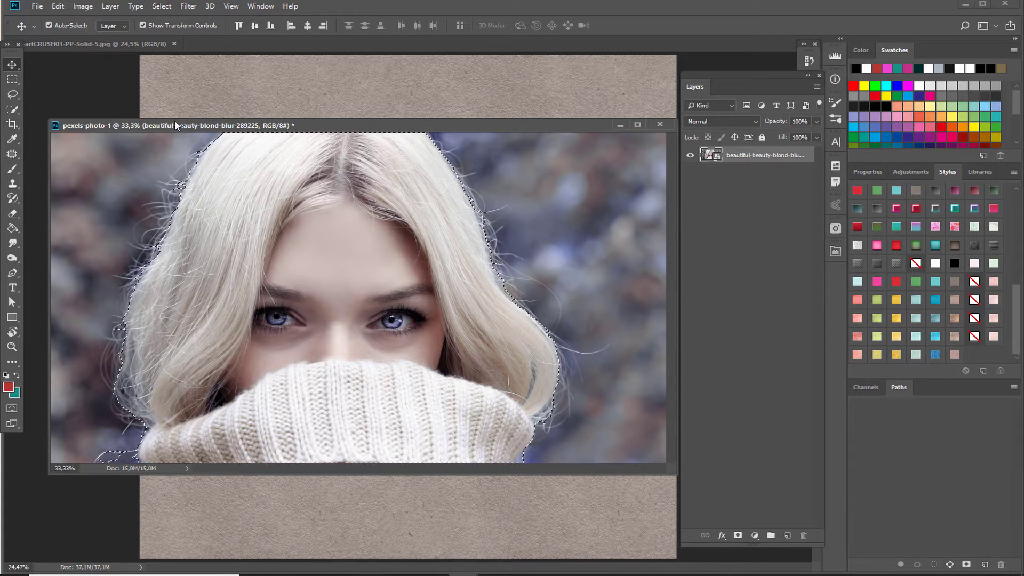
left_click(14, 110)
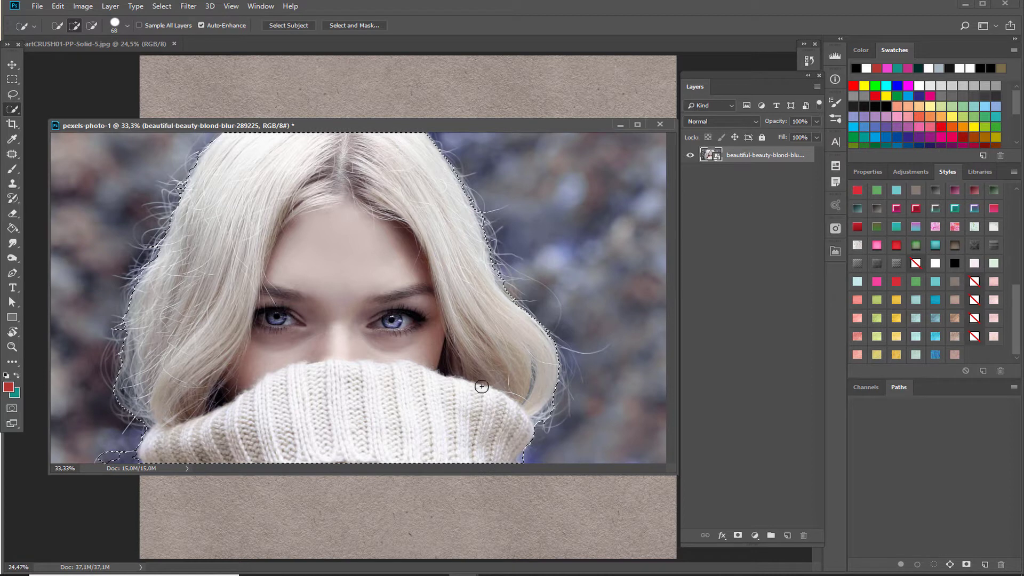
left_click_drag(337, 122, 338, 111)
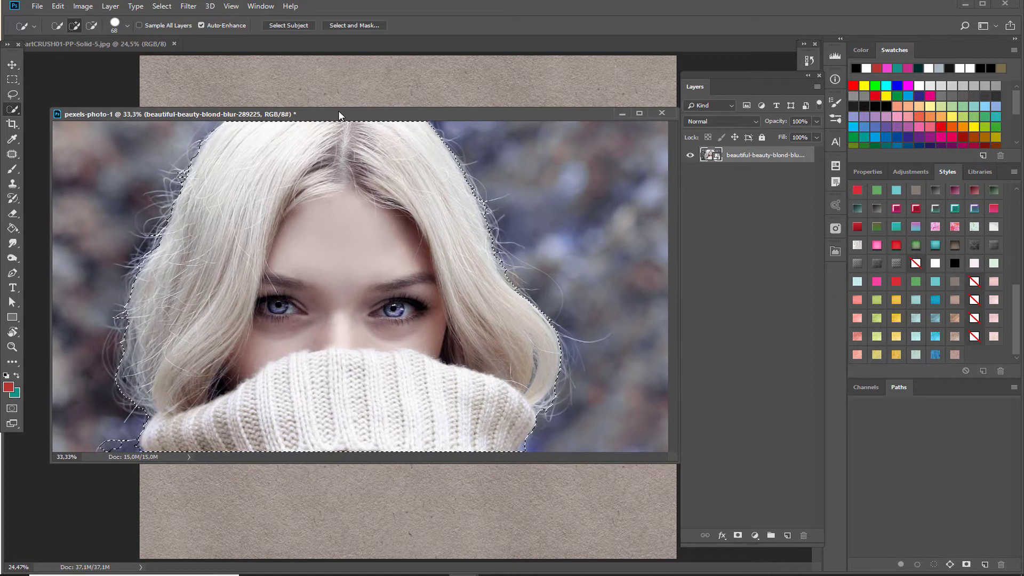
Refine the selection edges in Select and Mask by brushing along the hair on both sides of the woman's head.
left_click(167, 9)
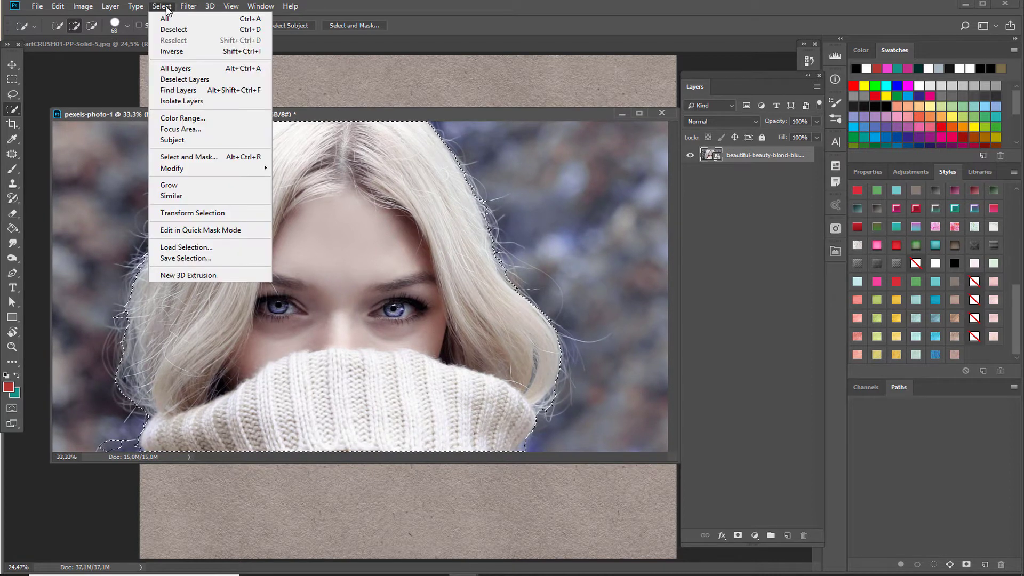
left_click(178, 157)
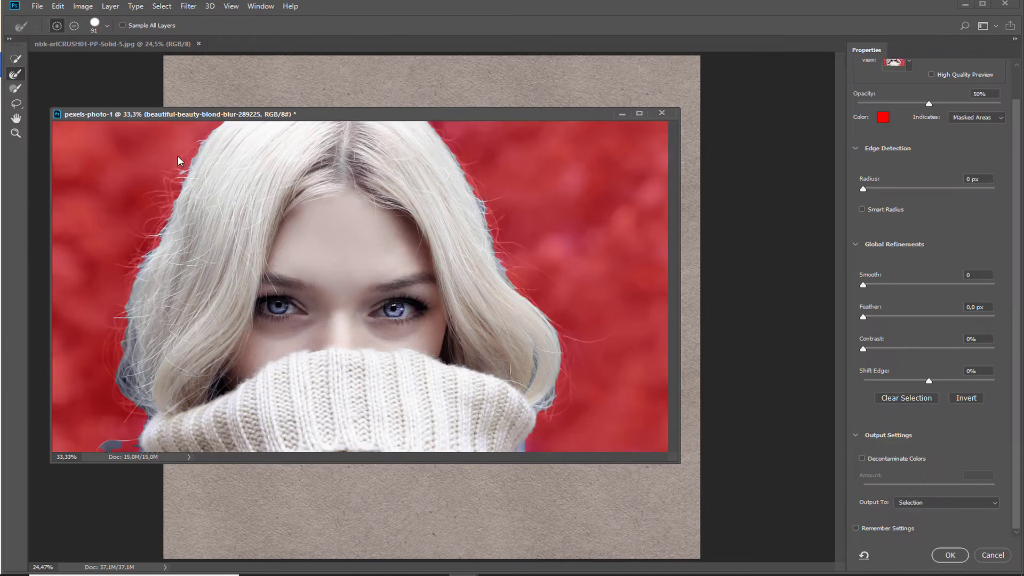
mouse_move(127, 286)
left_mouse_down()
mouse_move(121, 379)
mouse_move(147, 422)
mouse_move(140, 438)
mouse_move(104, 442)
mouse_move(136, 448)
left_mouse_up()
mouse_move(555, 399)
left_mouse_down()
mouse_move(556, 335)
mouse_move(498, 256)
mouse_move(468, 163)
mouse_move(440, 131)
left_mouse_up()
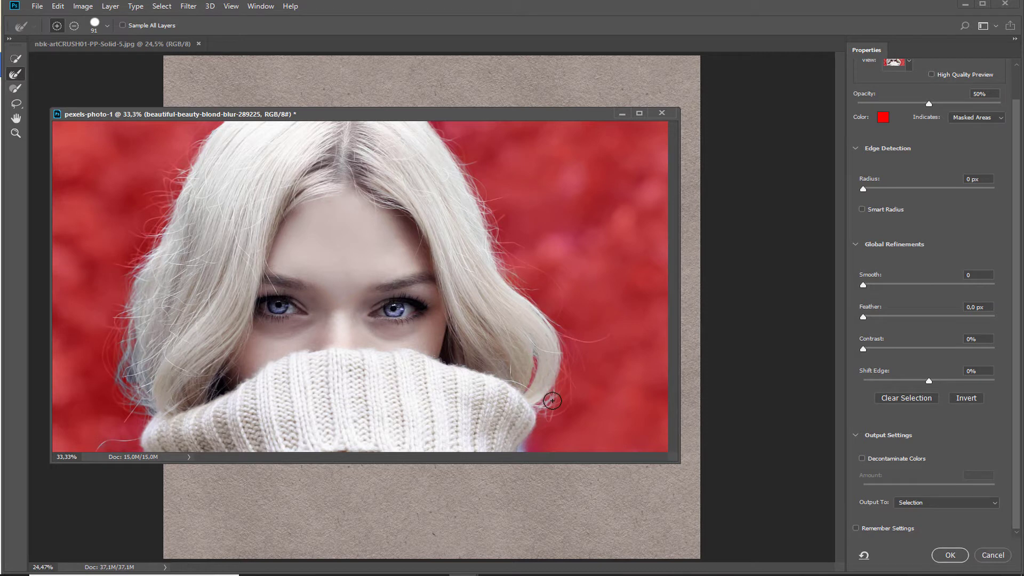
mouse_move(131, 373)
left_mouse_down()
mouse_move(151, 428)
mouse_move(138, 389)
left_mouse_up()
left_click_drag(279, 117, 288, 101)
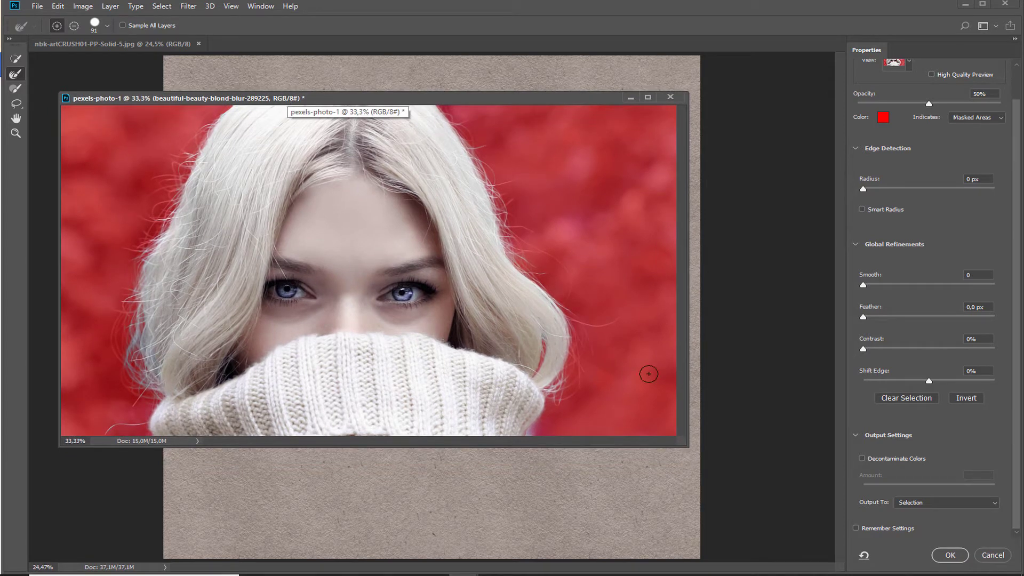
Output the refined selection to a New Layer.
left_click(912, 505)
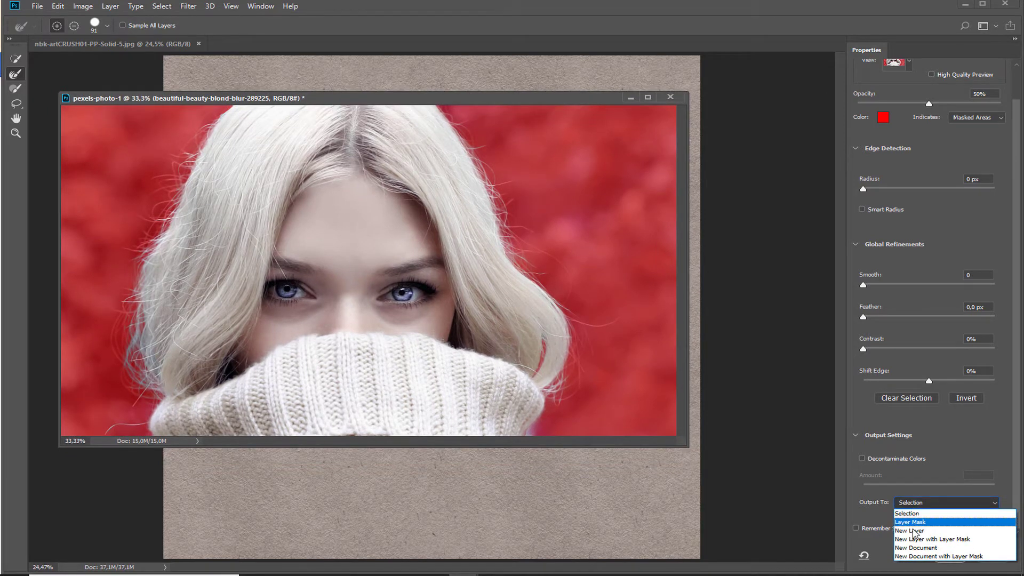
left_click(914, 531)
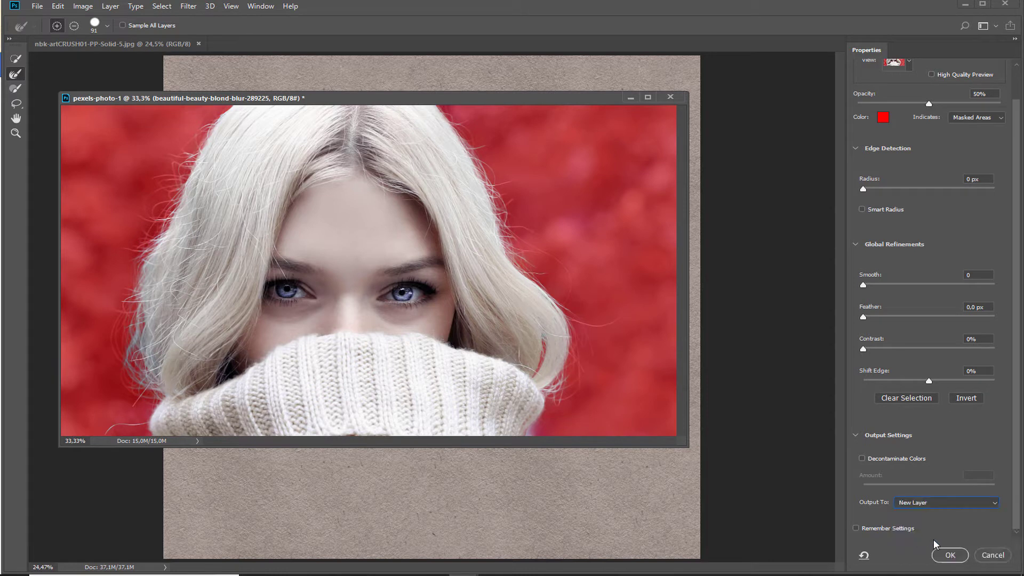
left_click(948, 555)
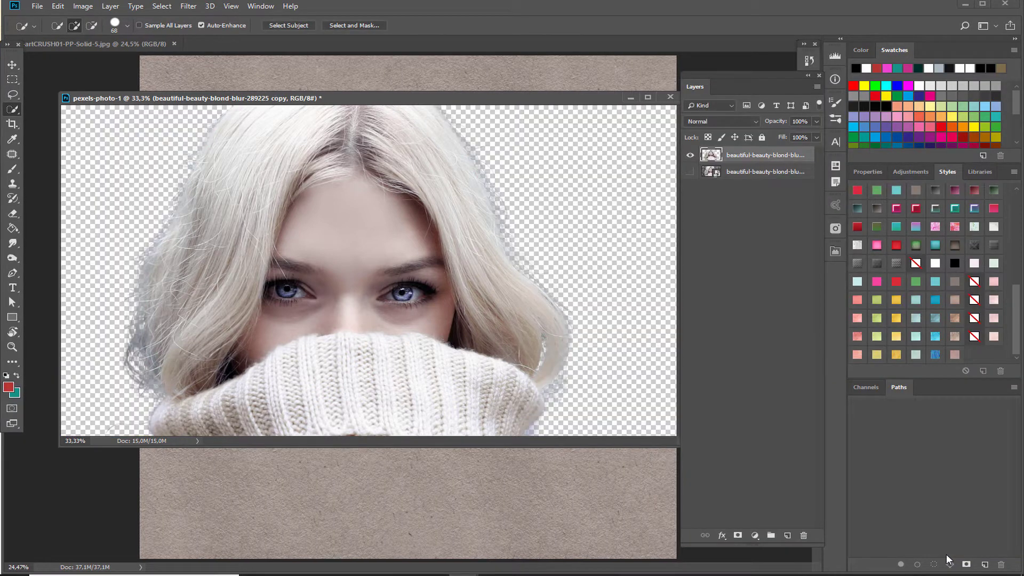
Copy the cut-out woman into the paper document, minimize the portrait window and place her in the upper middle of the paper.
left_click(12, 65)
left_click_drag(389, 107, 391, 159)
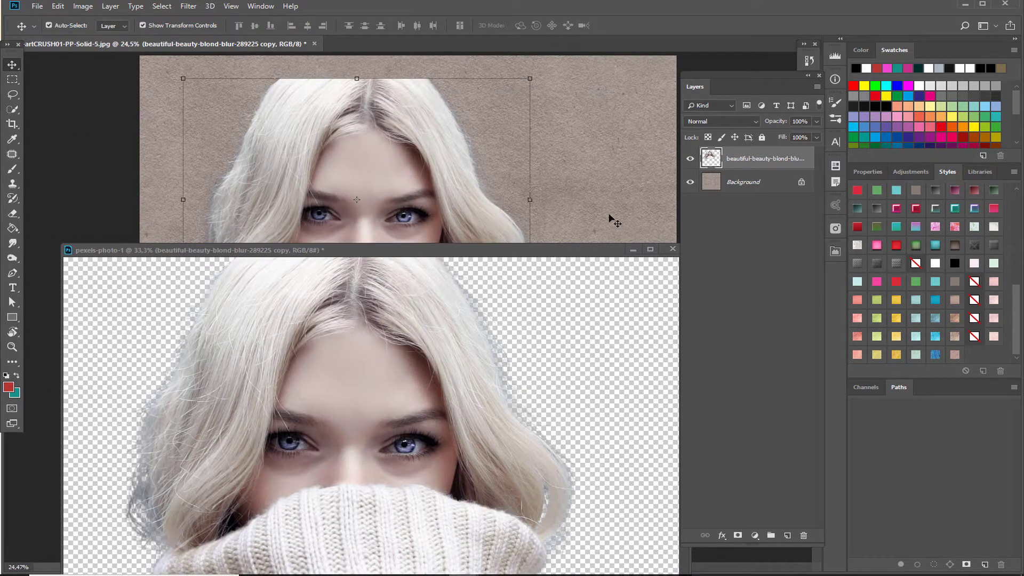
left_click(632, 249)
left_click_drag(430, 216, 466, 276)
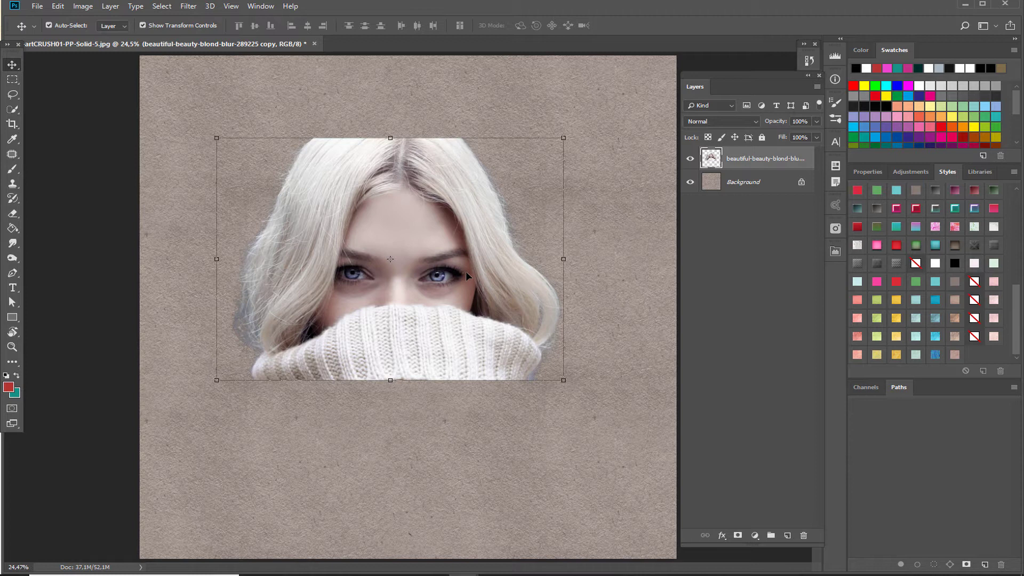
Duplicate the cut-out woman's layer, hide the lower copy and shift the visible one slightly down.
key("ctrl+j")
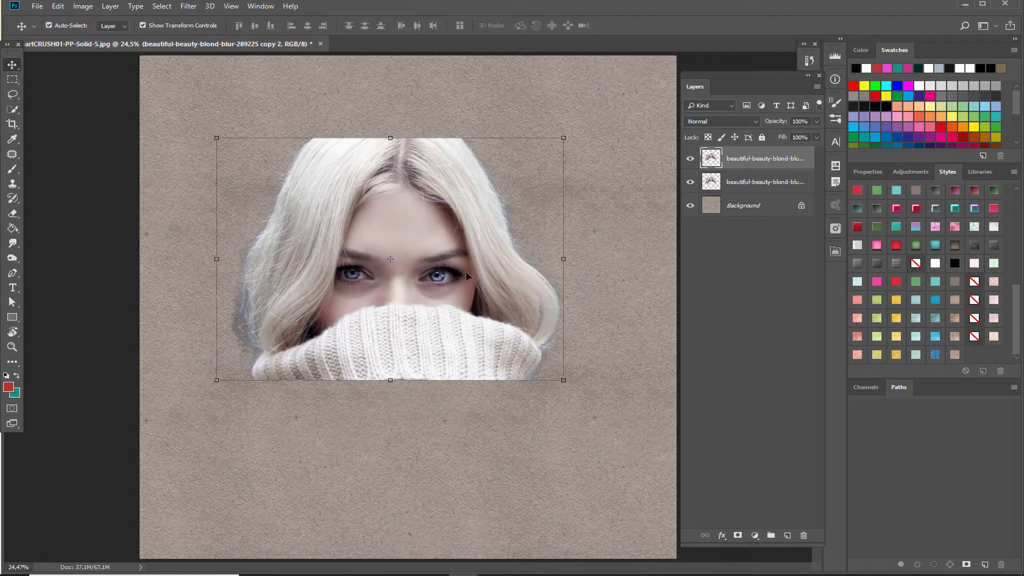
left_click(691, 184)
left_click_drag(497, 294, 497, 300)
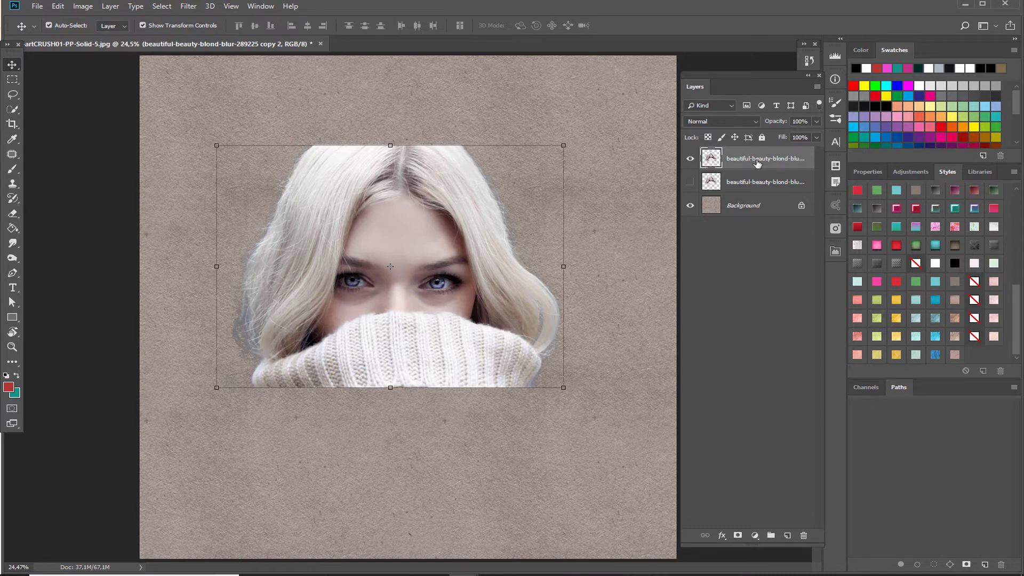
Select the woman's hair with the Quick Selection tool, copy it to a new layer and check it in isolation.
left_click(17, 110)
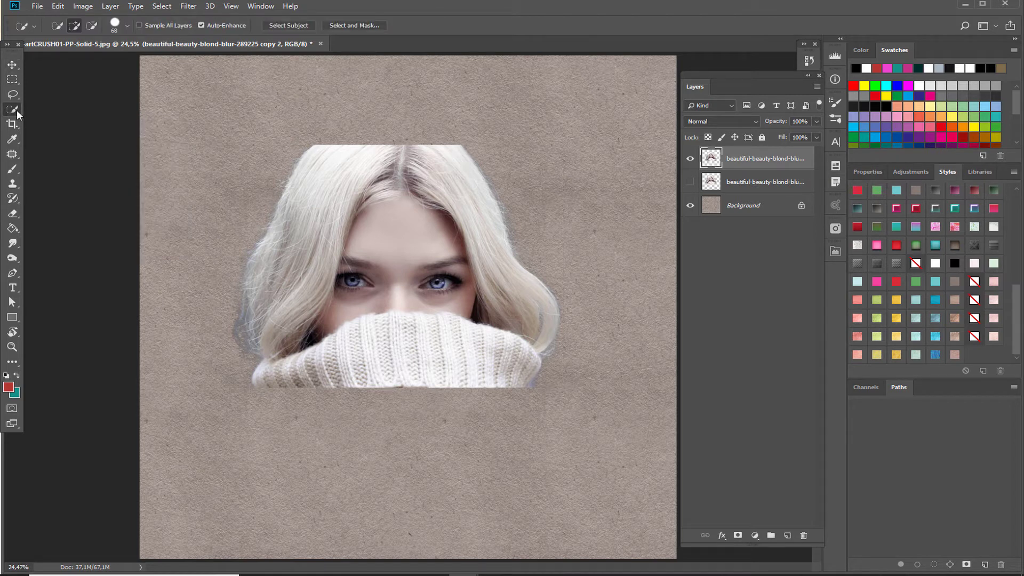
mouse_move(283, 308)
left_mouse_down()
mouse_move(274, 338)
mouse_move(254, 317)
mouse_move(286, 343)
mouse_move(310, 293)
mouse_move(293, 280)
mouse_move(266, 300)
mouse_move(260, 272)
mouse_move(323, 206)
mouse_move(334, 166)
mouse_move(383, 162)
mouse_move(387, 182)
mouse_move(375, 195)
mouse_move(405, 164)
mouse_move(433, 170)
mouse_move(460, 195)
mouse_move(461, 186)
mouse_move(495, 245)
mouse_move(509, 311)
mouse_move(470, 229)
left_mouse_up()
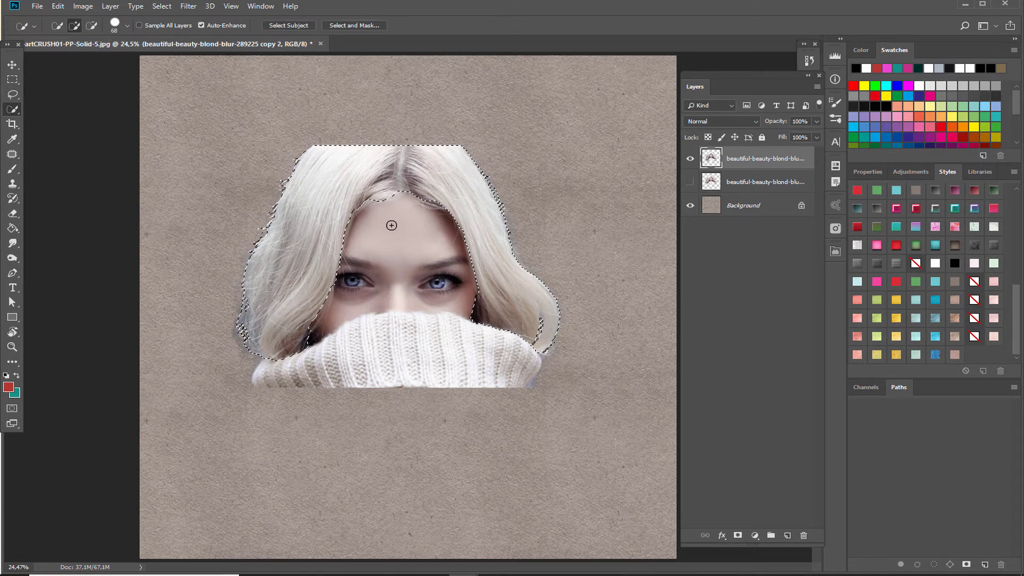
key("ctrl+j")
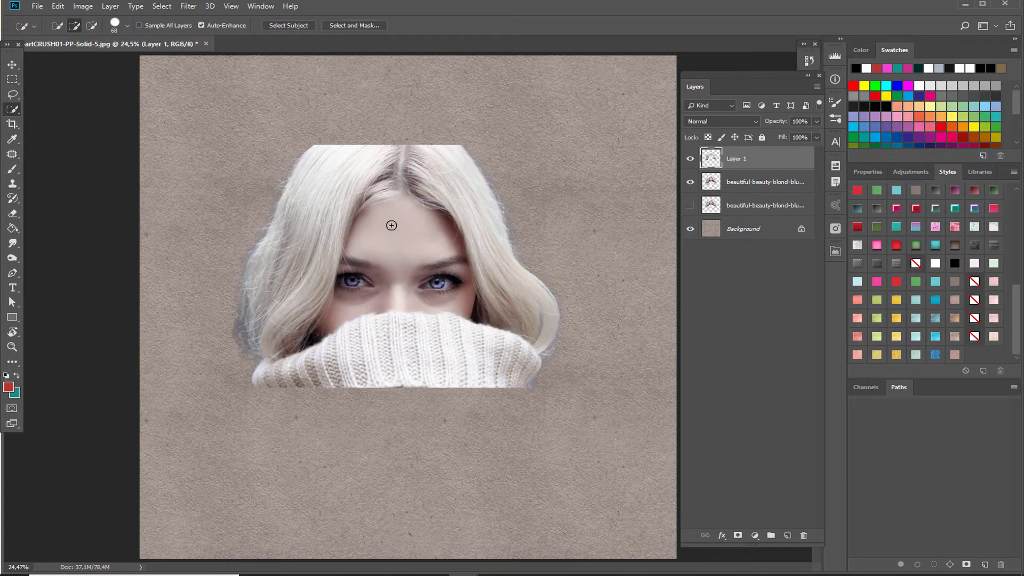
left_click(689, 182)
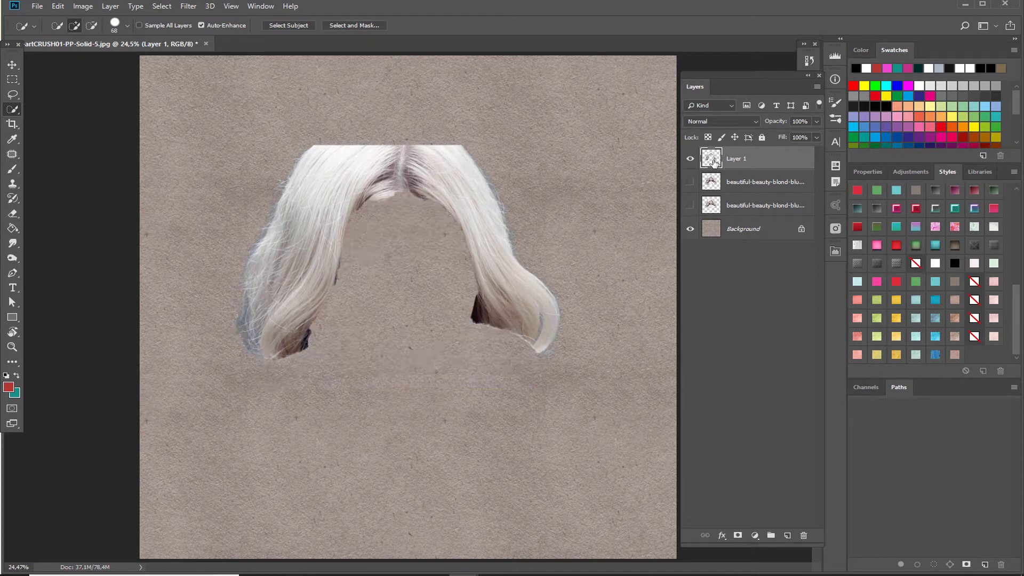
left_click(689, 182)
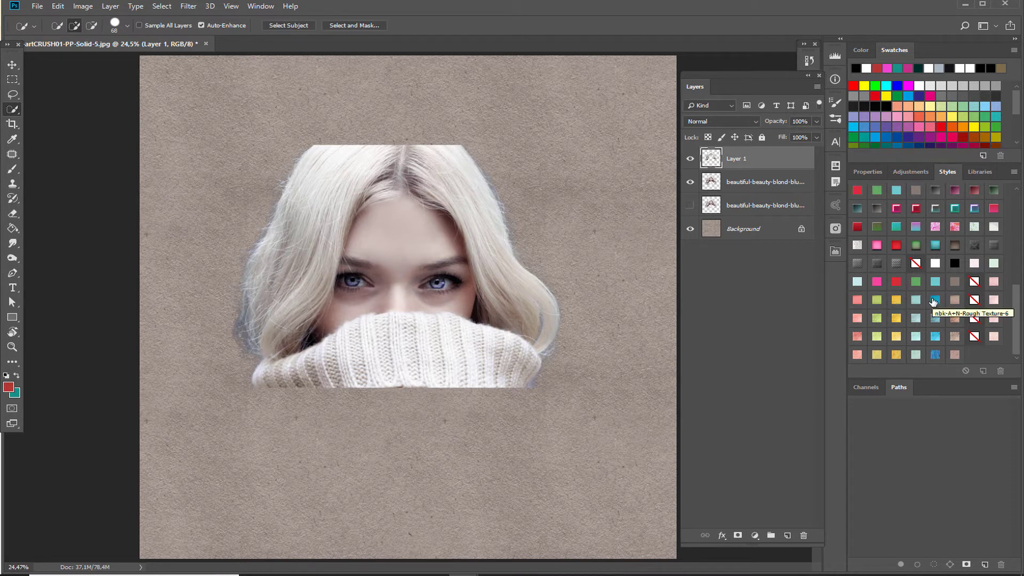
Apply the nbk-A+N-Rough Texture-6 style to the hair layer and rasterize its layer style.
left_click(935, 300)
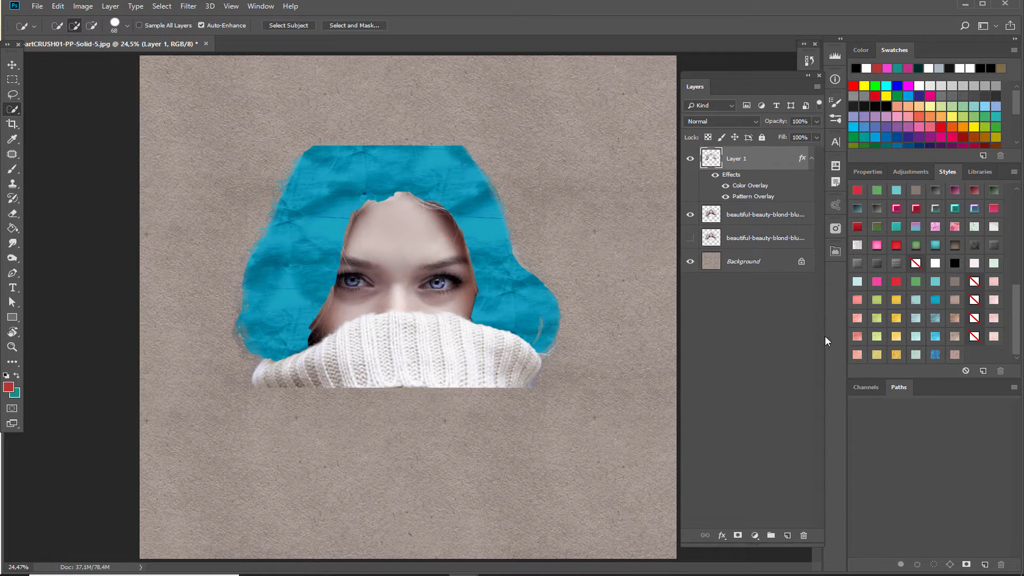
left_click(16, 65)
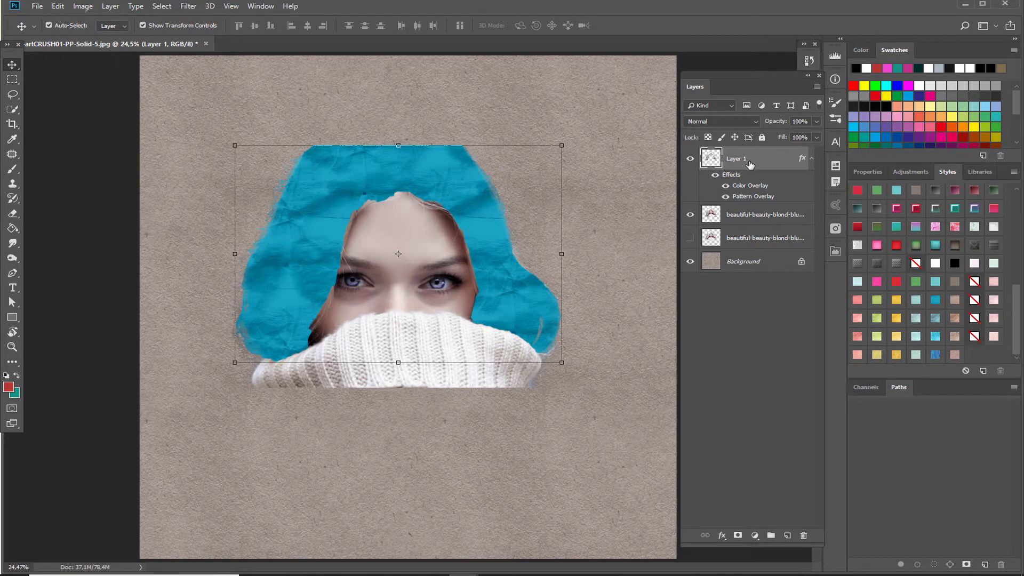
right_click(747, 167)
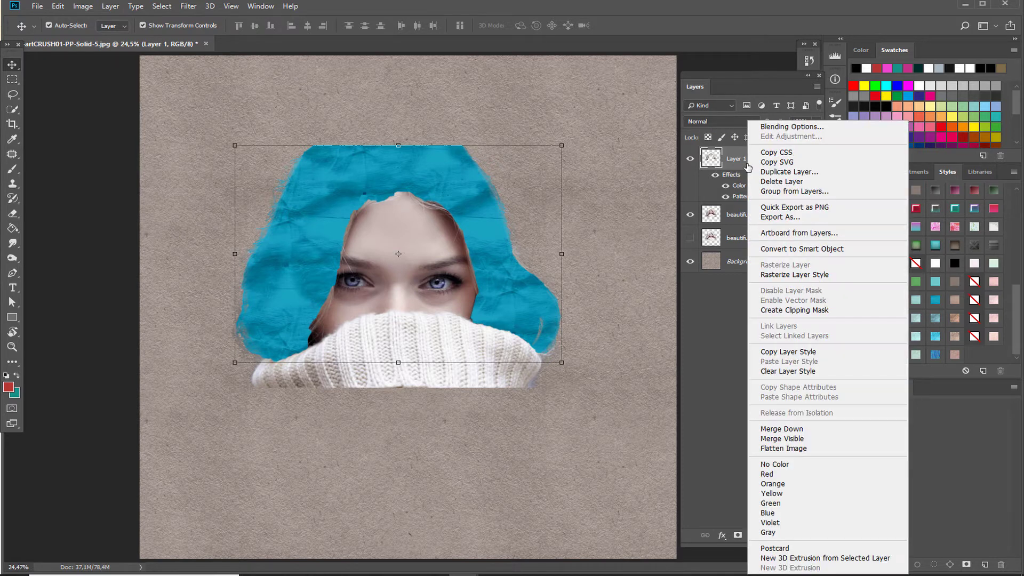
left_click(809, 276)
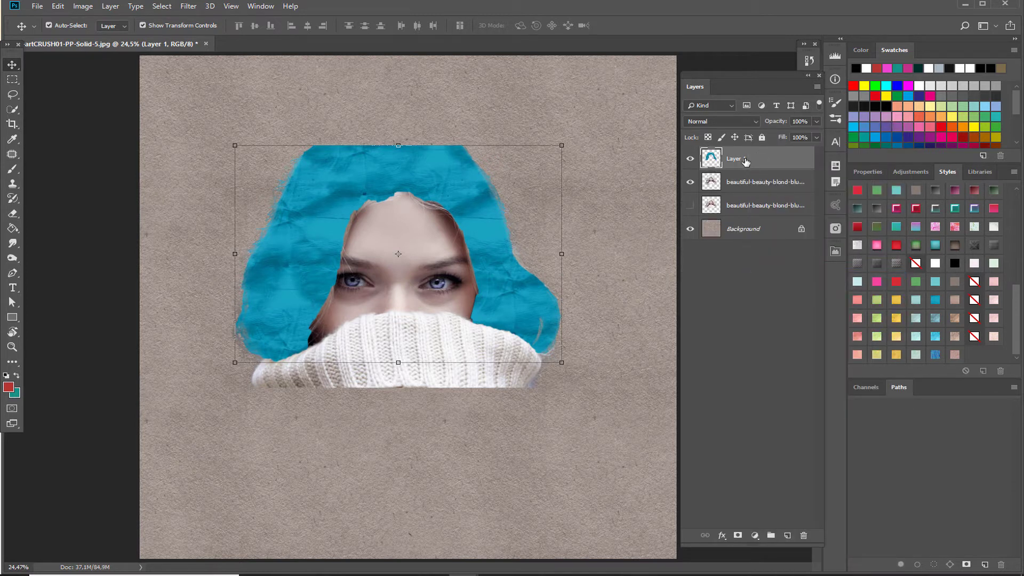
Compare the Color Burn, Color Dodge and Linear Light blend modes on the hair layer and settle on Color Burn.
left_click(734, 122)
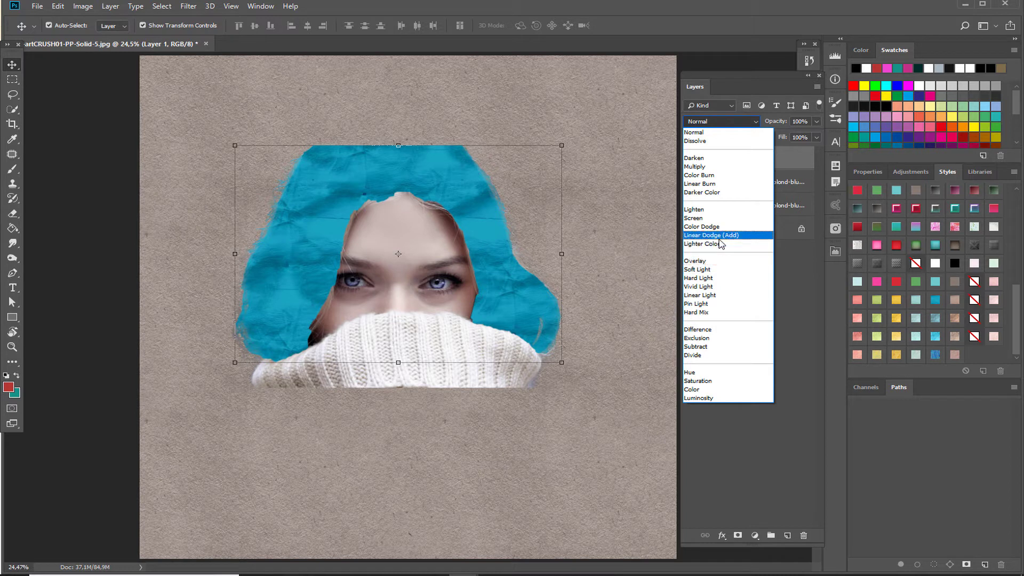
left_click(719, 175)
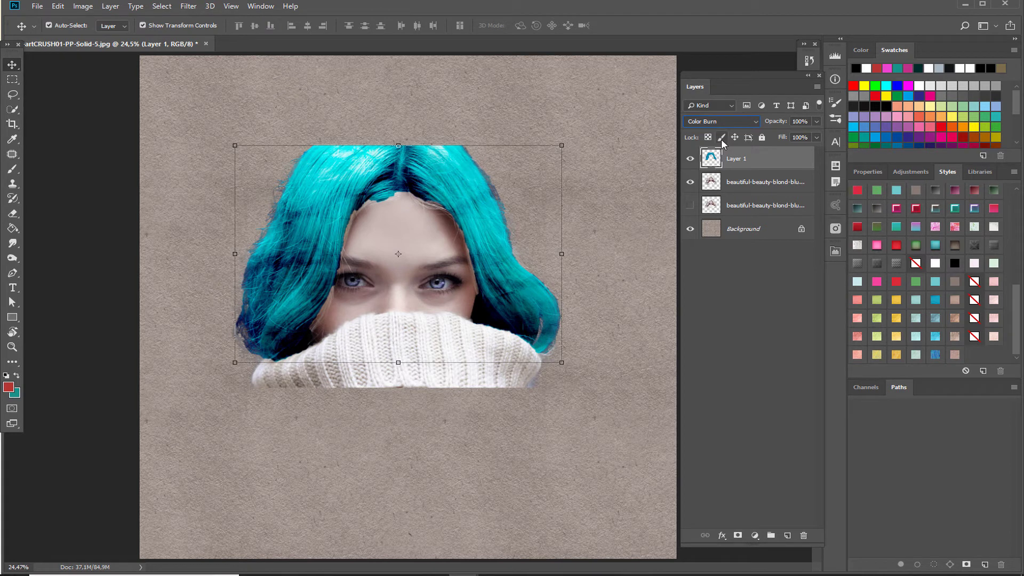
left_click(718, 122)
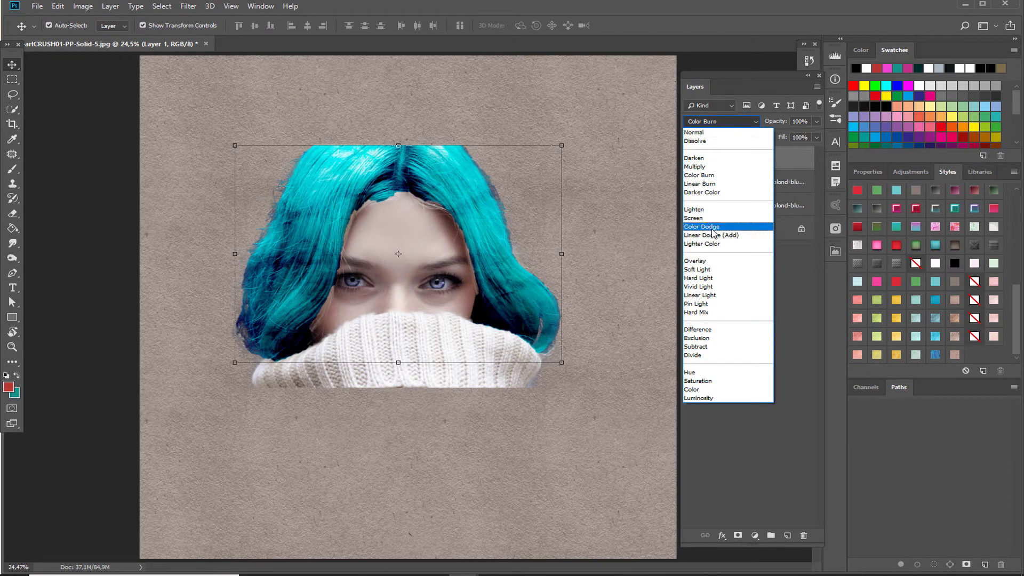
left_click(709, 227)
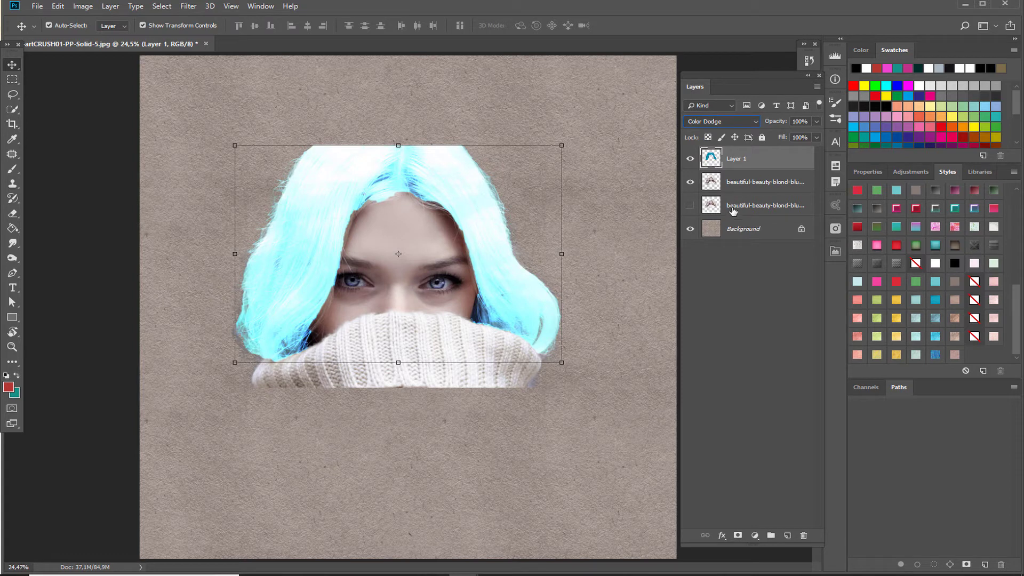
left_click(724, 123)
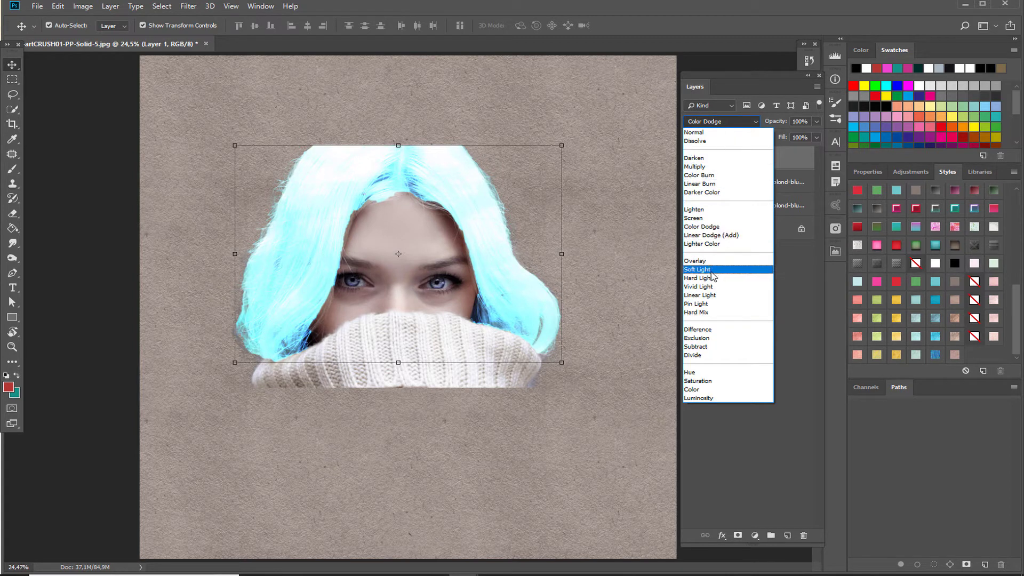
left_click(712, 295)
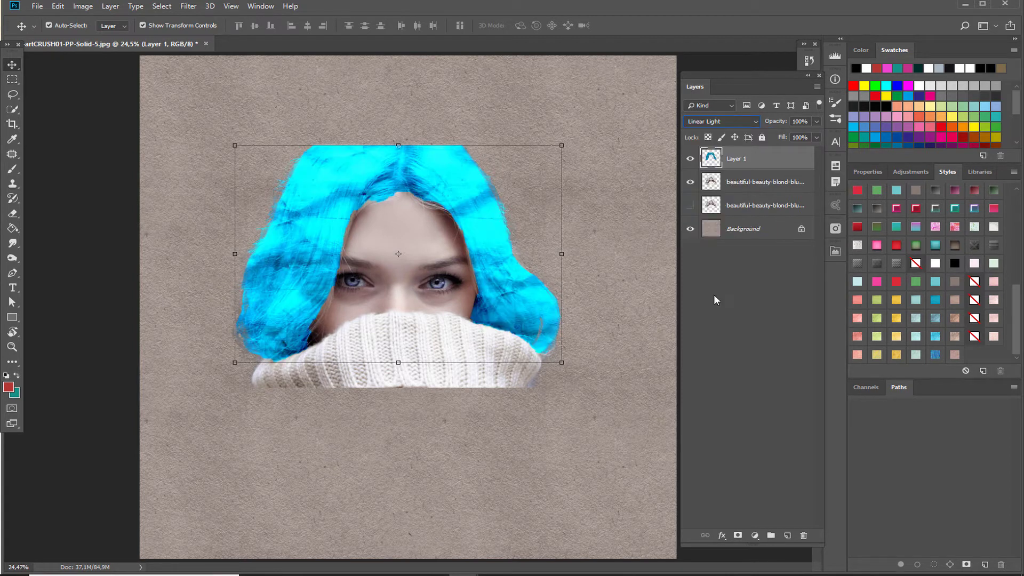
left_click(705, 121)
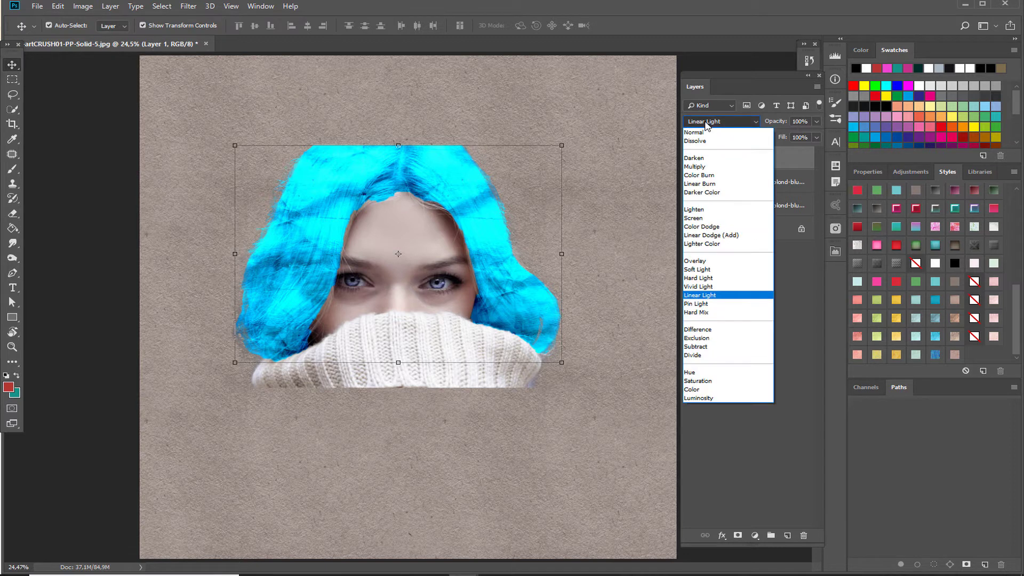
left_click(698, 175)
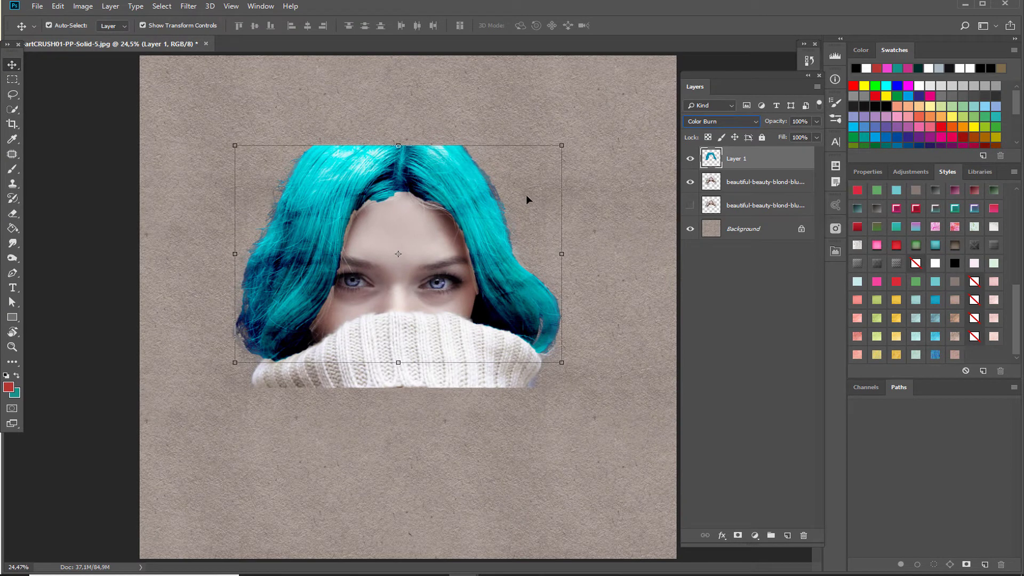
Add a layer mask to the blue hair layer.
left_click(737, 536)
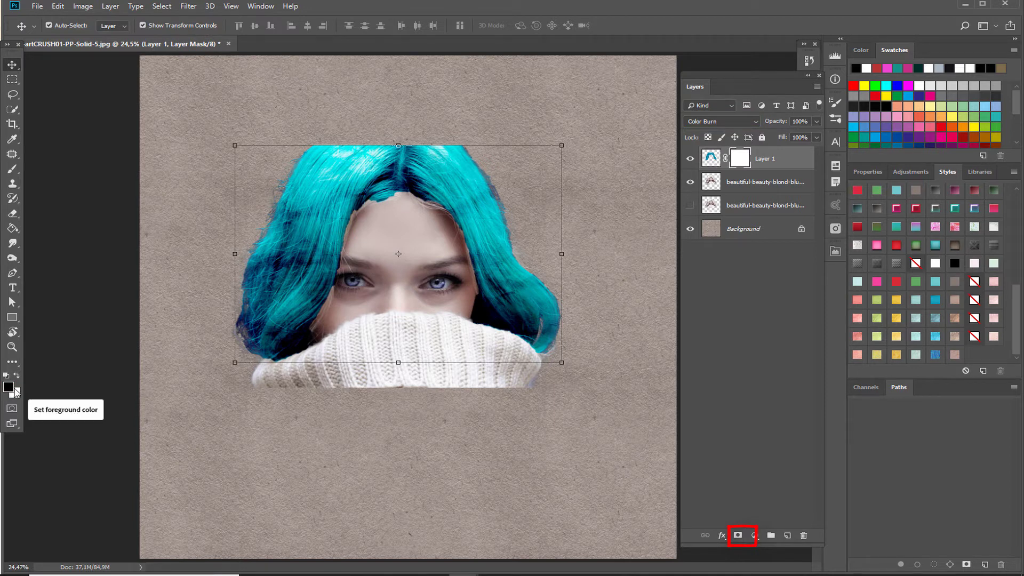
Look through the brush files in the nbk-artCRUSH01-PT-brushmix folder without opening any.
left_click(37, 6)
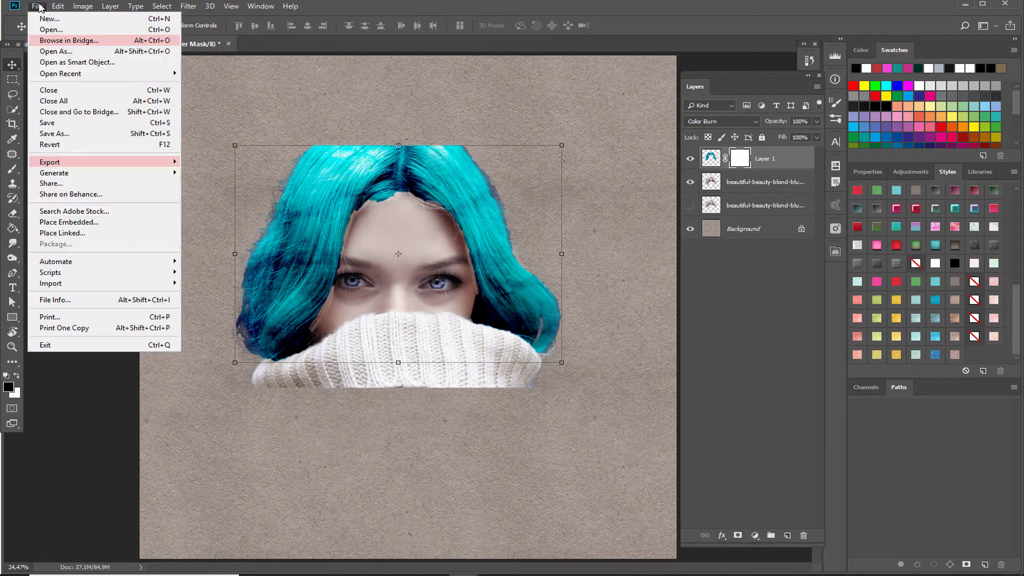
left_click(46, 30)
left_click(254, 26)
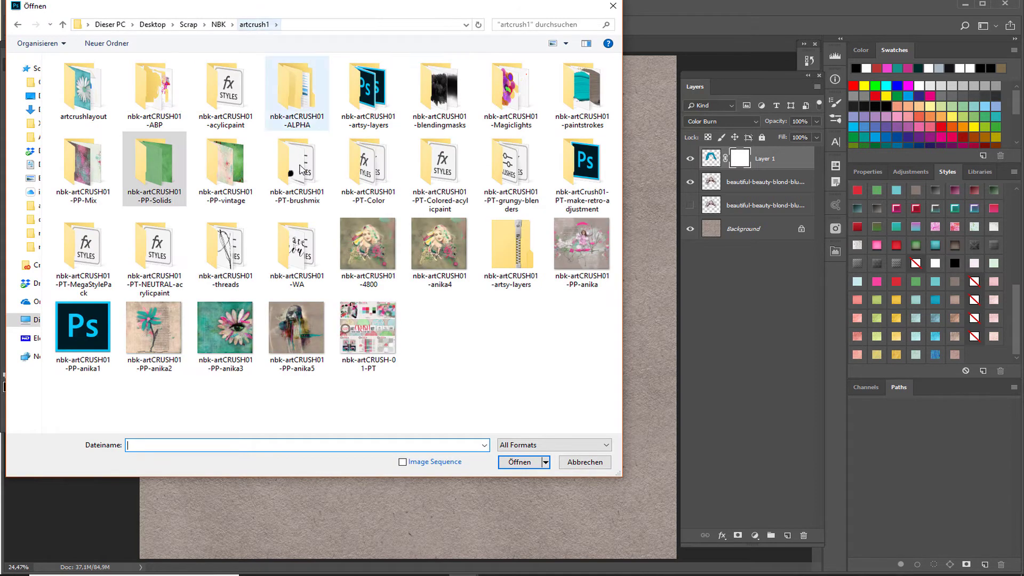
double_click(309, 185)
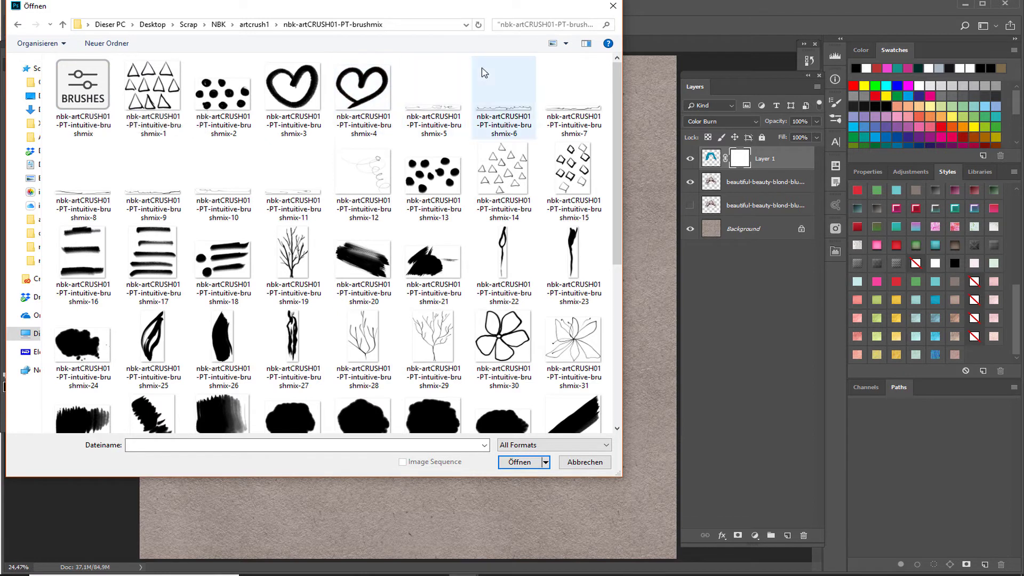
left_click(613, 6)
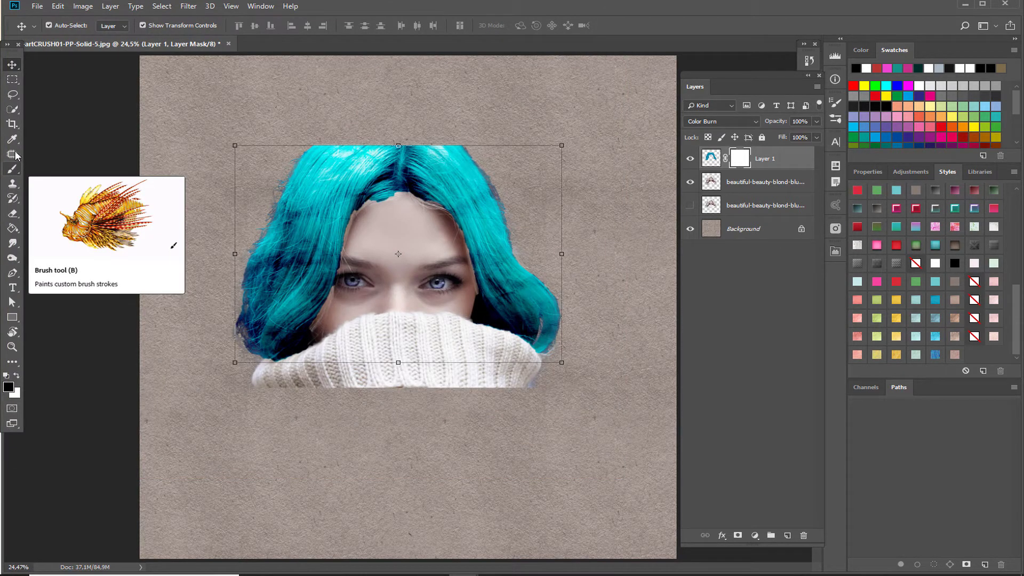
Activate the Brush tool with the 446 px intuitive-brushmix brush at 31% opacity for the hair layer's mask.
left_click(12, 170)
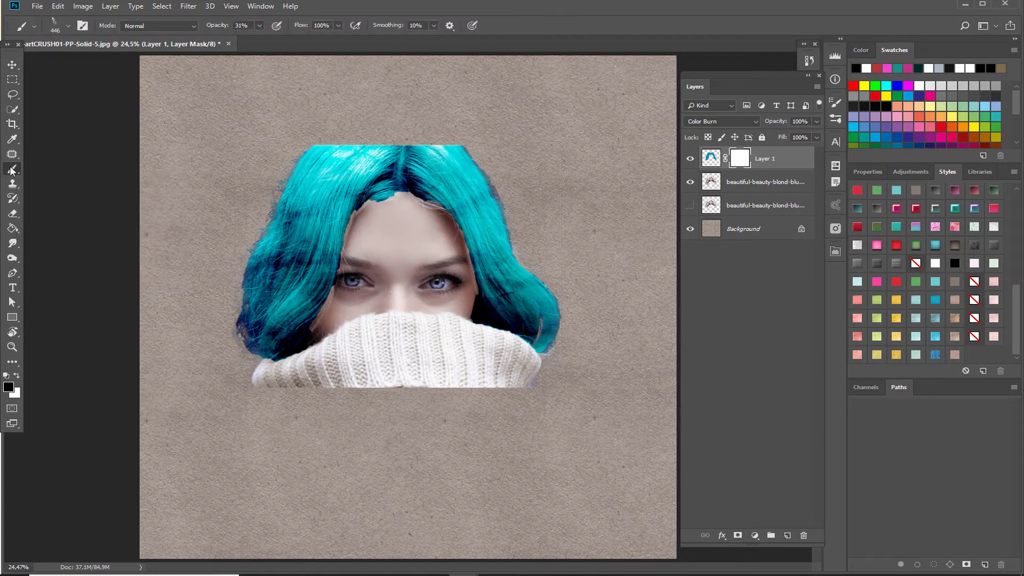
left_click(68, 25)
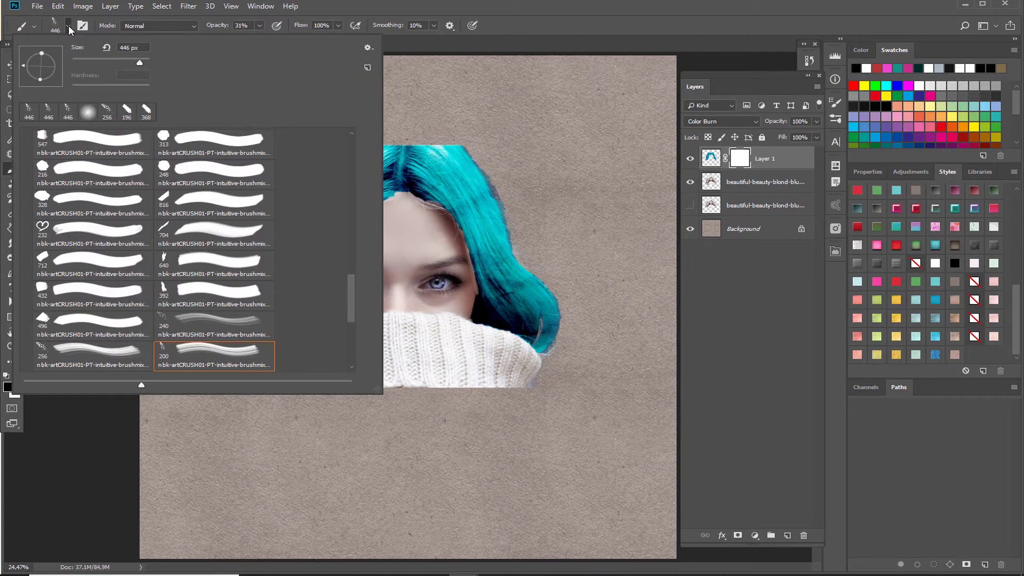
left_click(367, 49)
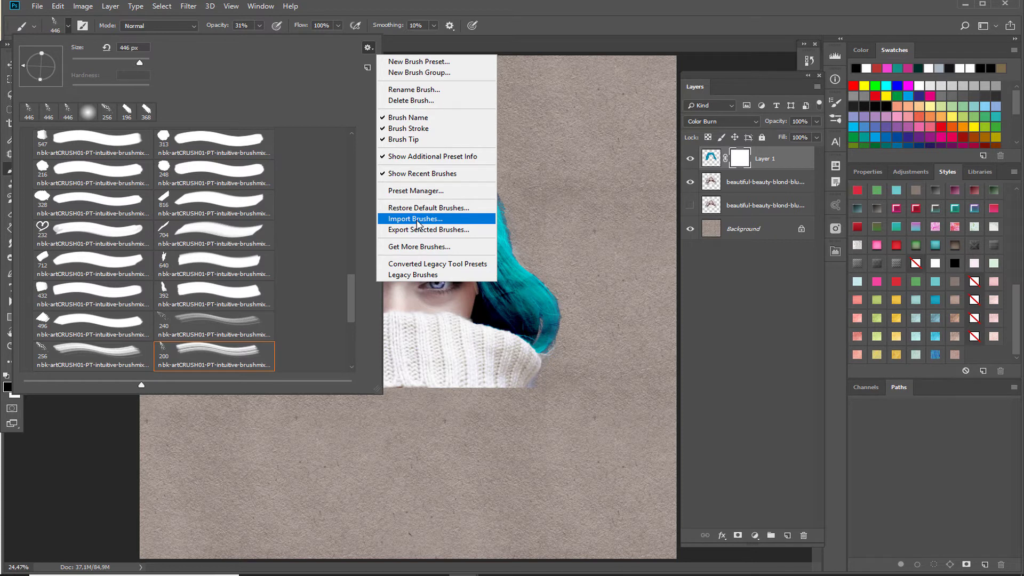
left_click(351, 302)
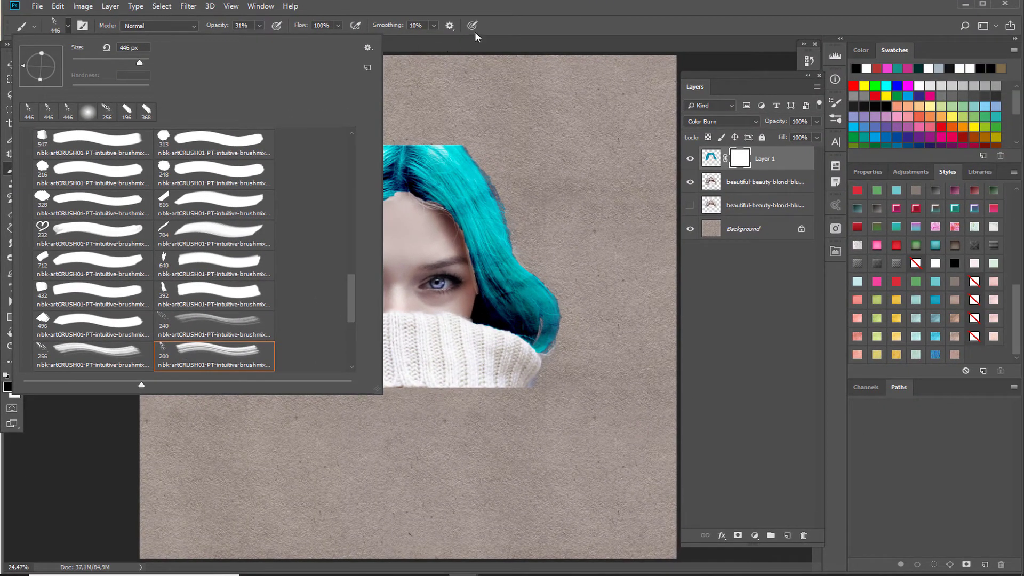
key("Return")
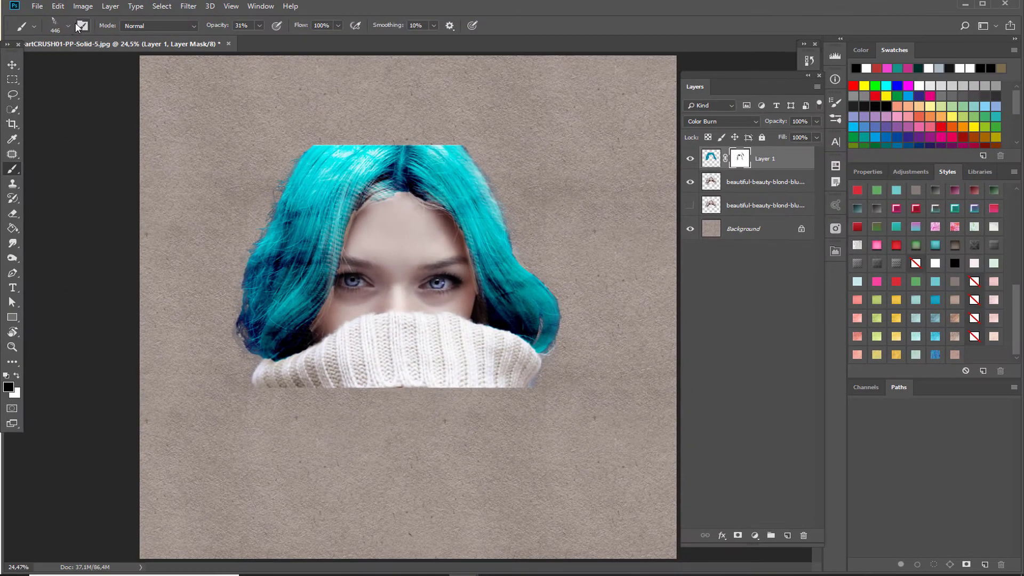
Rotate the brush tip and paint black on the hair layer's mask along both sides and the lower ends to fade the blue.
left_click(69, 28)
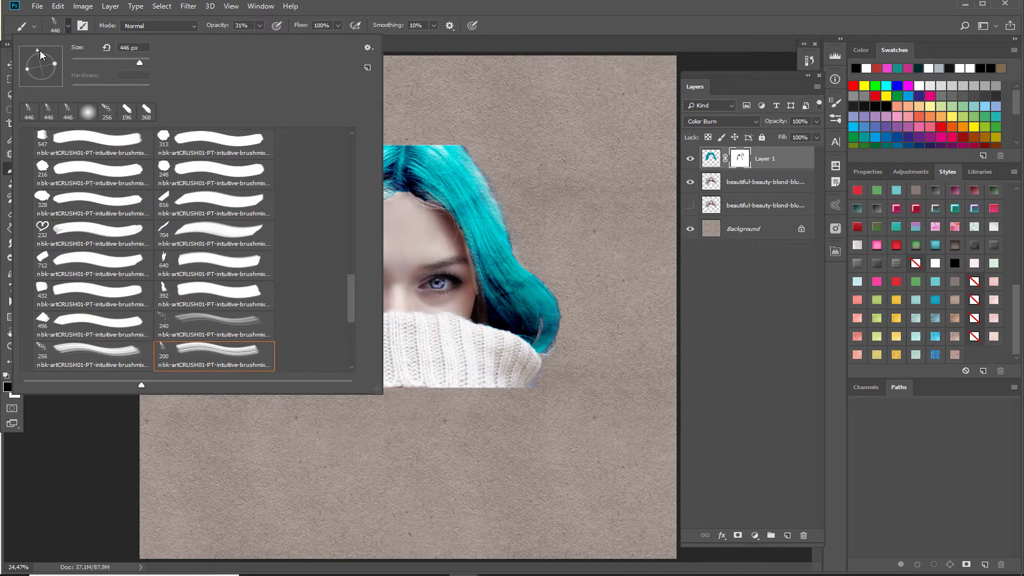
left_click(489, 133)
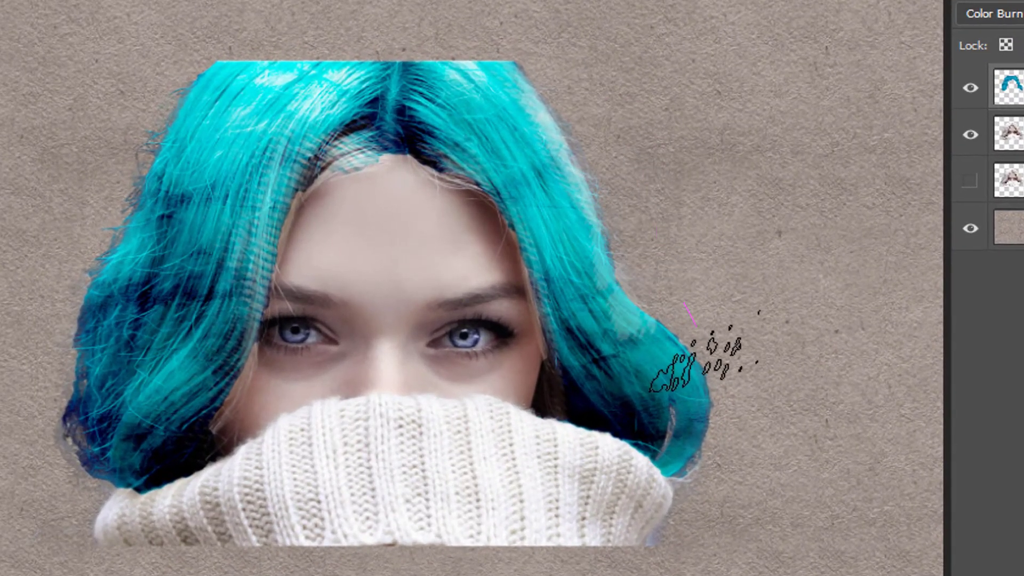
mouse_move(699, 358)
left_mouse_down()
mouse_move(613, 418)
mouse_move(645, 480)
mouse_move(688, 475)
left_mouse_up()
mouse_move(134, 400)
left_mouse_down()
mouse_move(104, 234)
mouse_move(136, 175)
mouse_move(123, 273)
mouse_move(96, 346)
mouse_move(96, 409)
mouse_move(133, 455)
mouse_move(159, 450)
mouse_move(174, 479)
mouse_move(171, 463)
mouse_move(149, 491)
left_mouse_up()
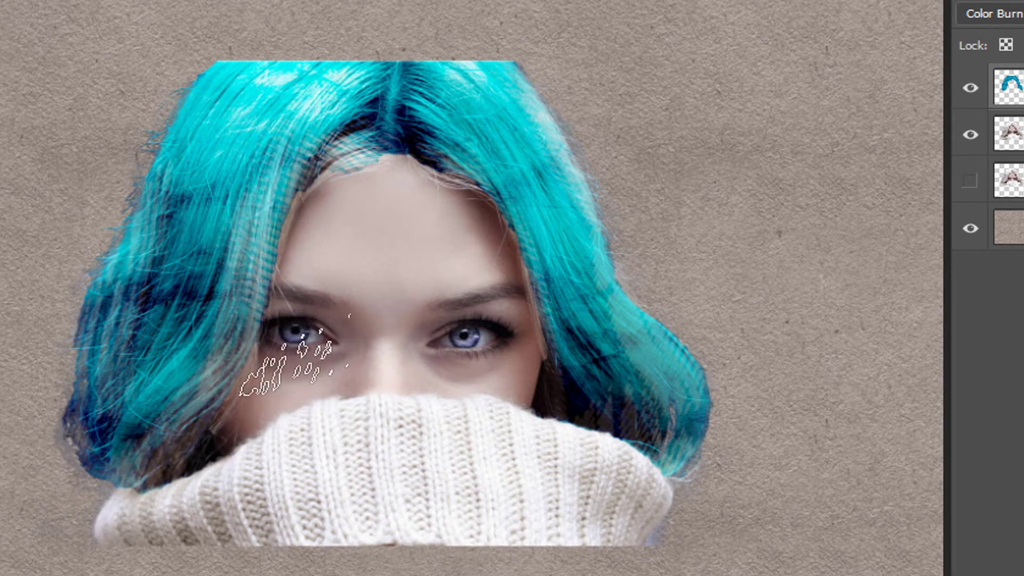
left_click_drag(523, 171, 698, 437)
mouse_move(195, 101)
left_mouse_down()
mouse_move(142, 256)
mouse_move(101, 308)
left_mouse_up()
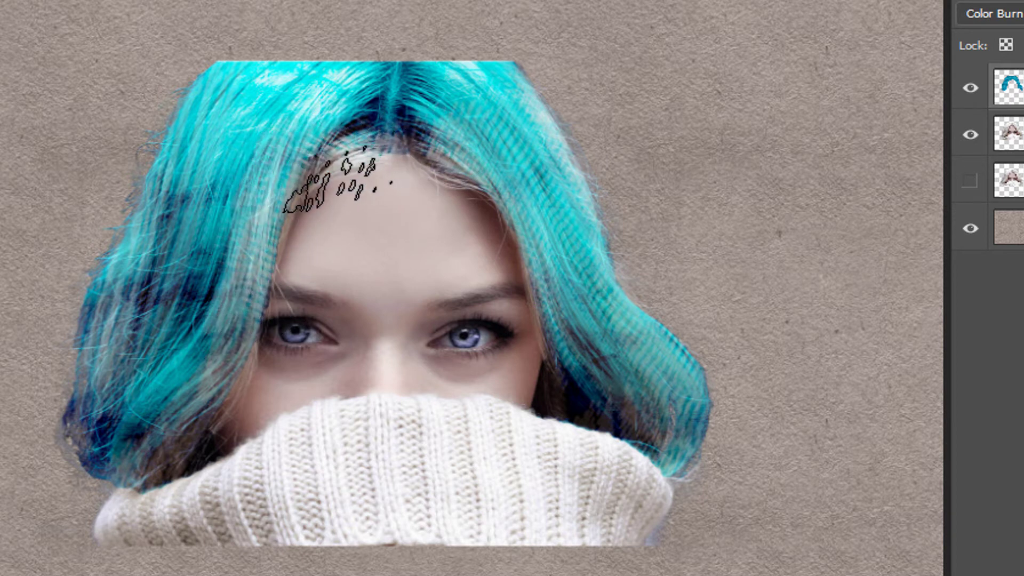
mouse_move(216, 181)
left_mouse_down()
mouse_move(61, 392)
mouse_move(130, 272)
mouse_move(144, 408)
left_mouse_up()
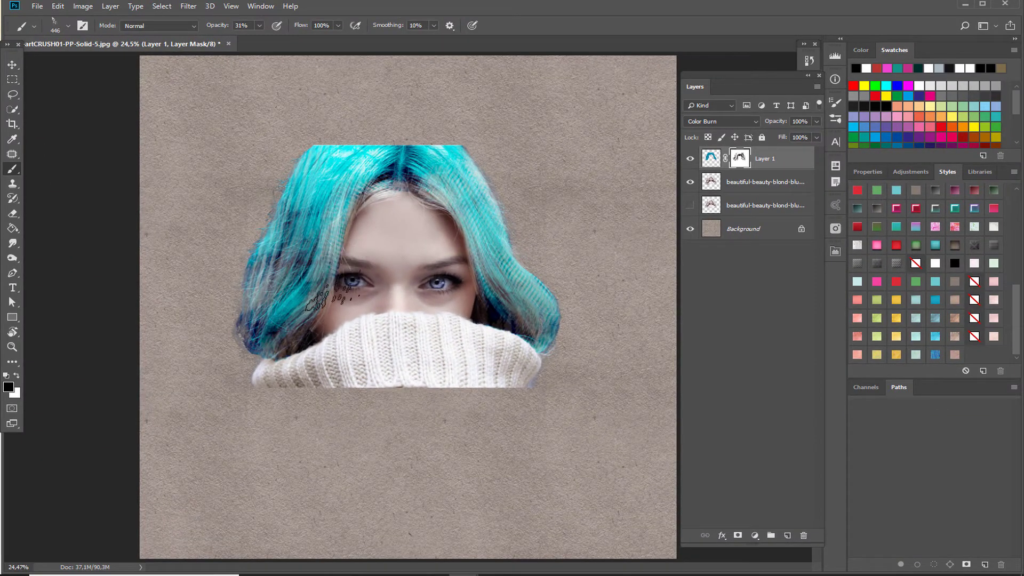
Merge the masked blue hair layer with the visible cut-out woman layer beneath it.
left_click(12, 64)
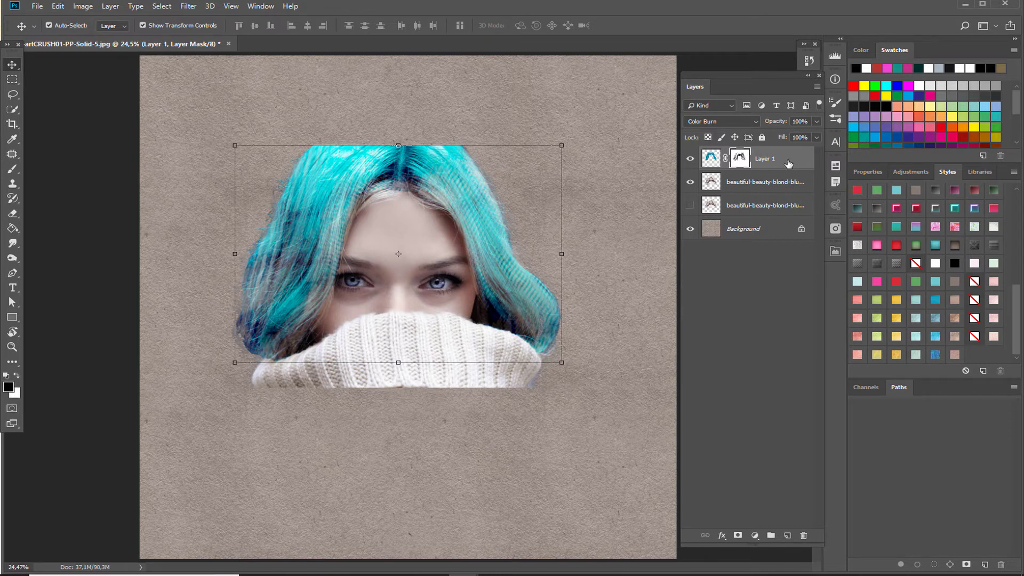
key("ctrl+2")
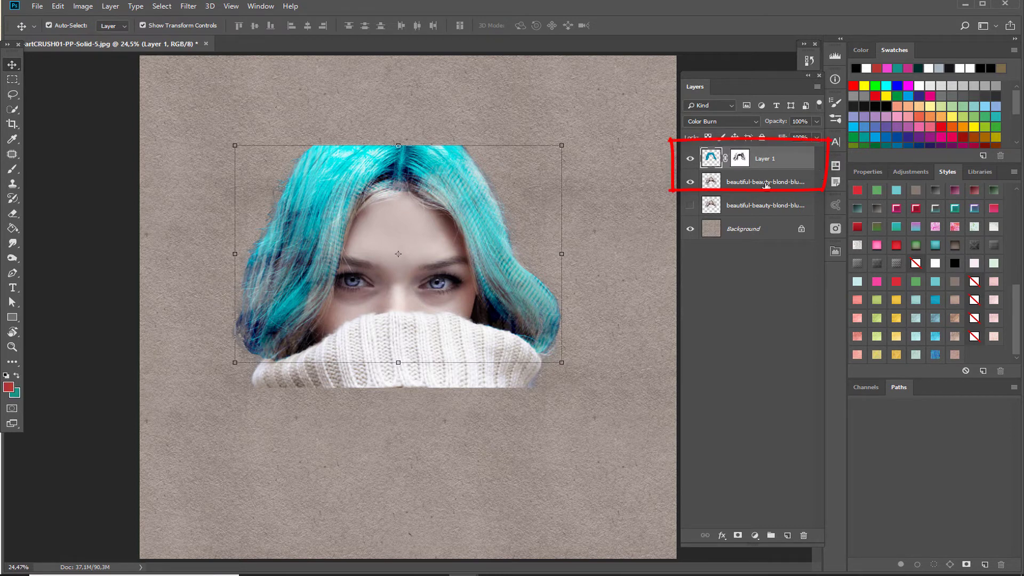
left_click(741, 182, "ctrl")
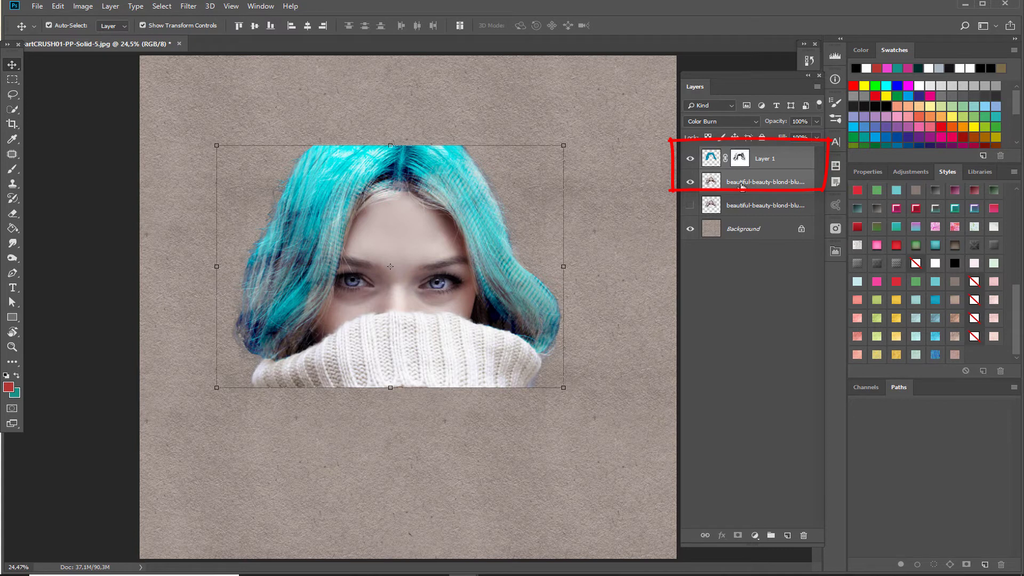
right_click(741, 185)
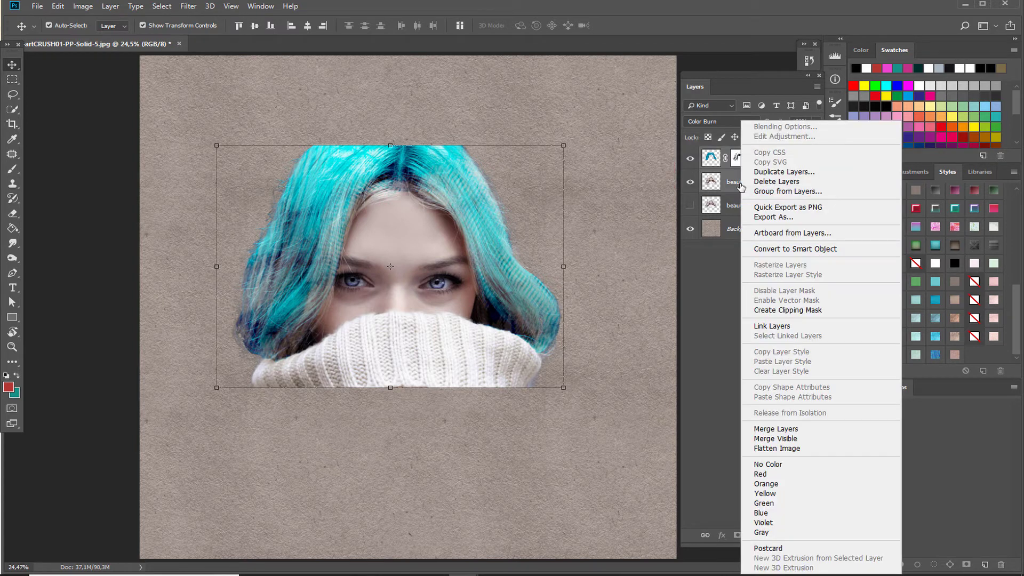
left_click(784, 429)
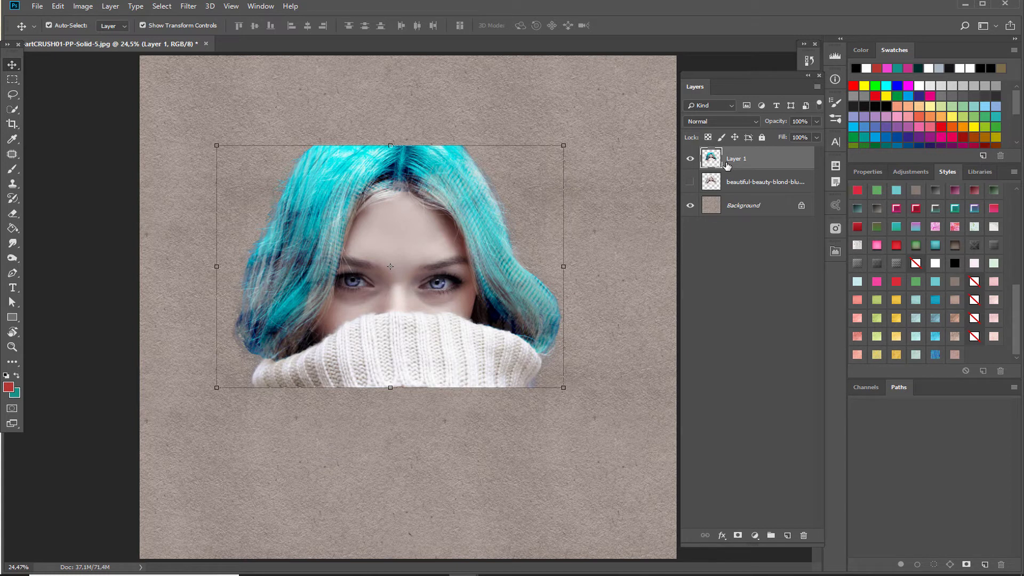
Open nbk-artCRUSH01-blendingmasks6 from the nbk-artCRUSH01-blendingmasks folder inside artcrush1.
left_click(37, 6)
left_click(47, 29)
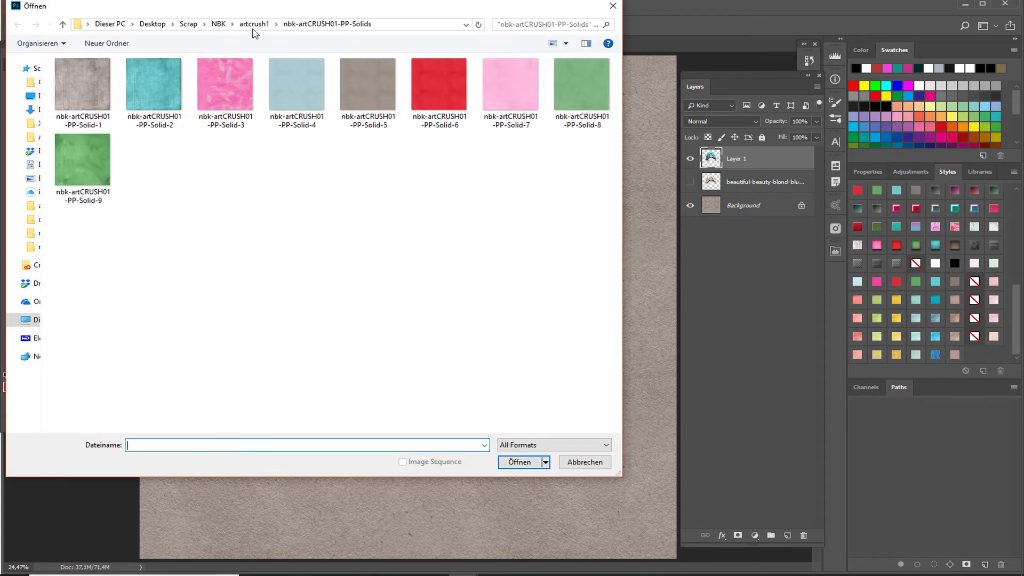
left_click(251, 25)
double_click(440, 91)
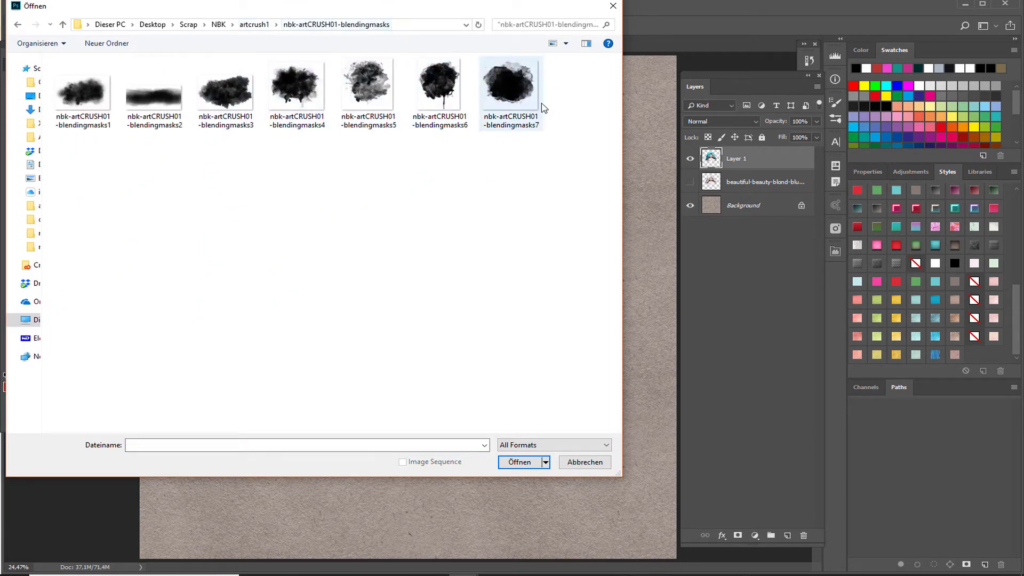
double_click(440, 86)
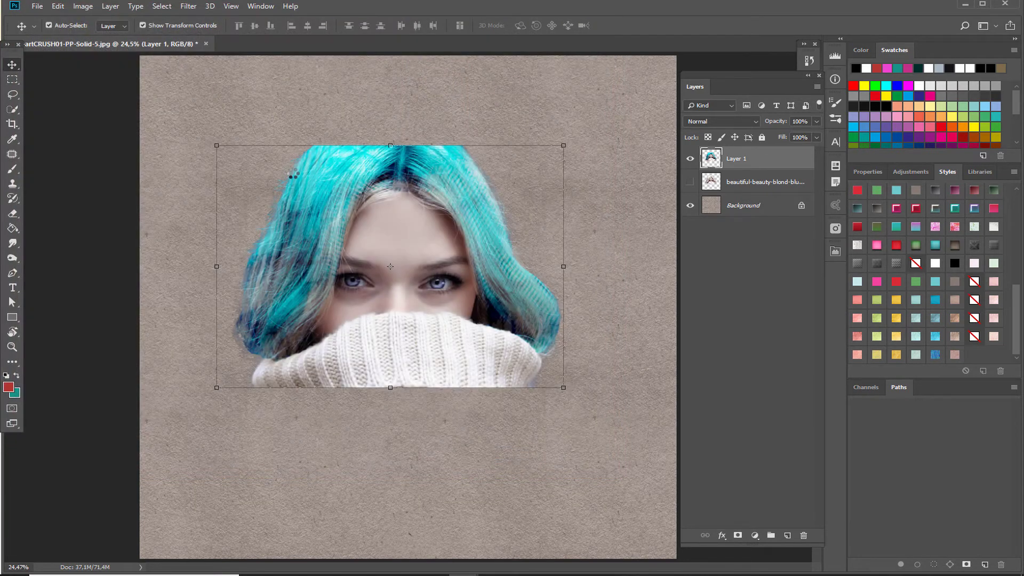
Copy the nbk-artCRUSH01-blendingmasks6 splash into the portrait document, close its source file, and place it directly beneath the woman layer.
left_click(349, 64)
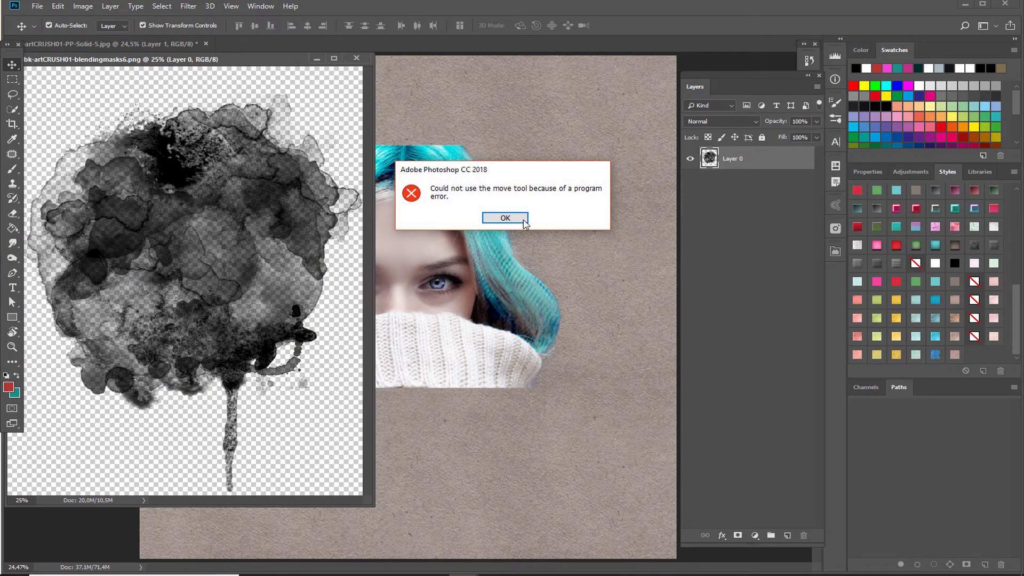
left_click(505, 218)
mouse_move(251, 215)
left_mouse_down()
mouse_move(507, 205)
mouse_move(402, 227)
left_mouse_up()
left_click(356, 58)
left_click_drag(726, 160, 726, 194)
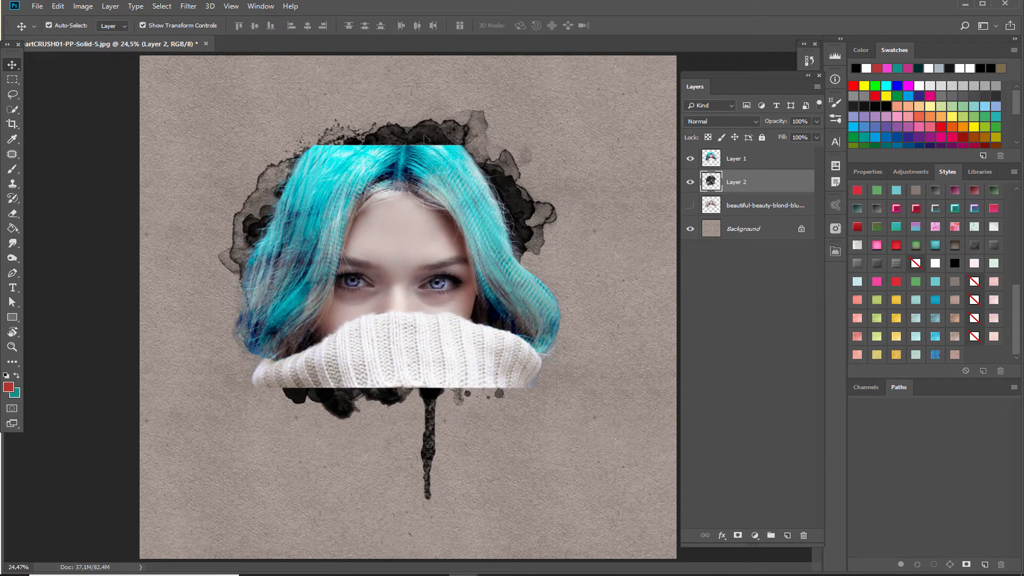
Scale the splash layer down to about 88.5% so it sits mostly behind the woman.
left_click_drag(554, 86, 535, 111)
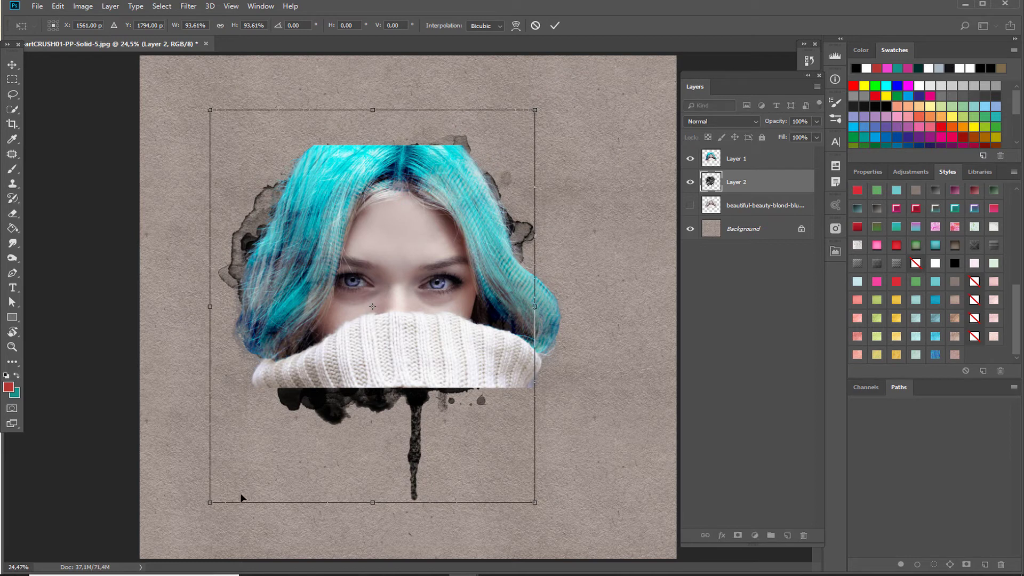
left_click_drag(210, 503, 228, 480)
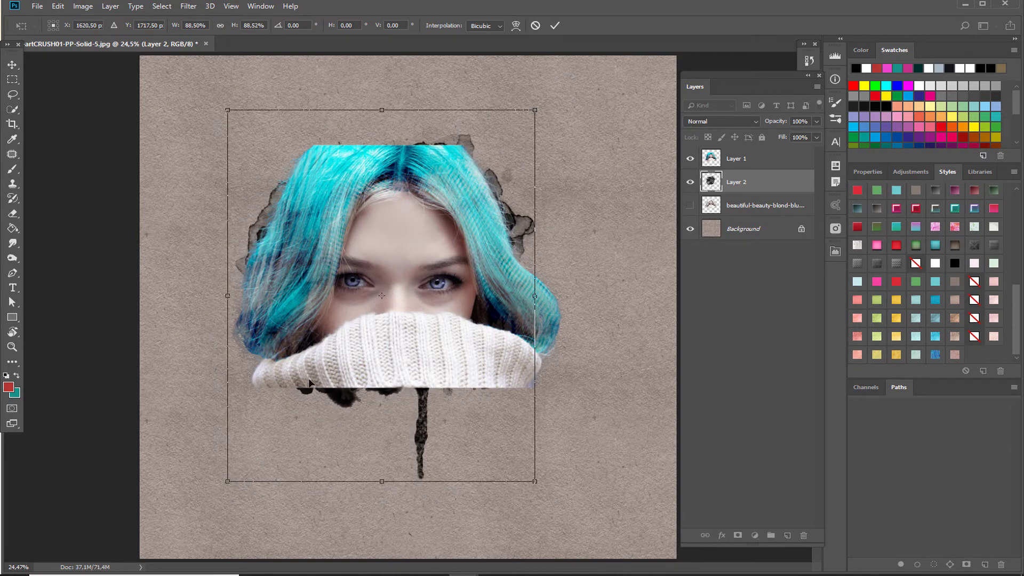
left_click(554, 26)
mouse_move(420, 426)
left_mouse_down()
mouse_move(418, 405)
mouse_move(423, 422)
left_mouse_up()
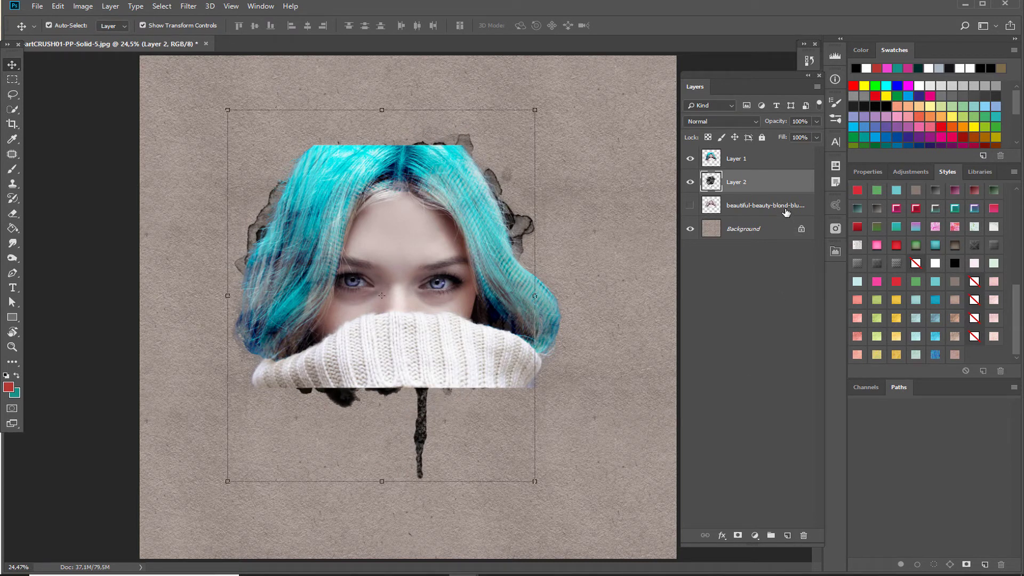
Clip the woman layer to the splash, shift the splash slightly down and right, and reduce its height to 97.71%.
left_click(728, 166, "alt")
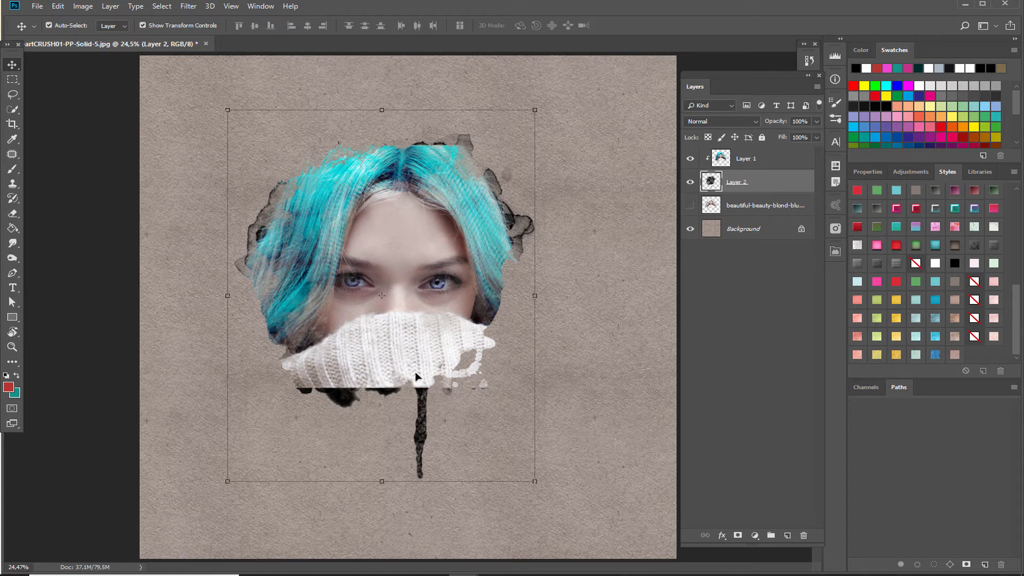
mouse_move(431, 409)
left_mouse_down()
mouse_move(419, 409)
mouse_move(437, 408)
mouse_move(433, 393)
mouse_move(421, 411)
mouse_move(430, 412)
mouse_move(409, 411)
mouse_move(433, 414)
left_mouse_up()
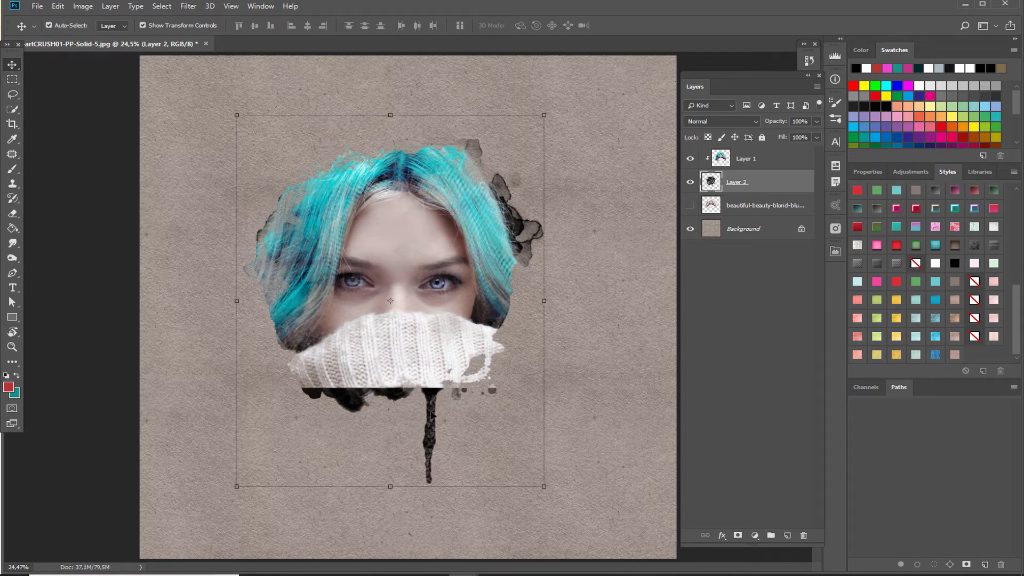
mouse_move(389, 486)
left_mouse_down()
mouse_move(392, 464)
mouse_move(392, 488)
mouse_move(391, 477)
left_mouse_up()
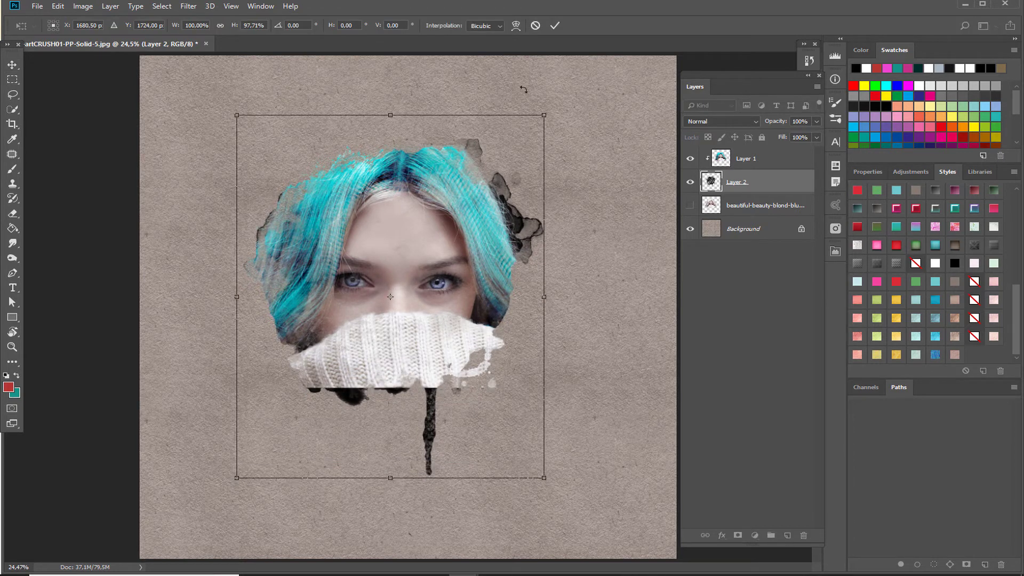
left_click(553, 25)
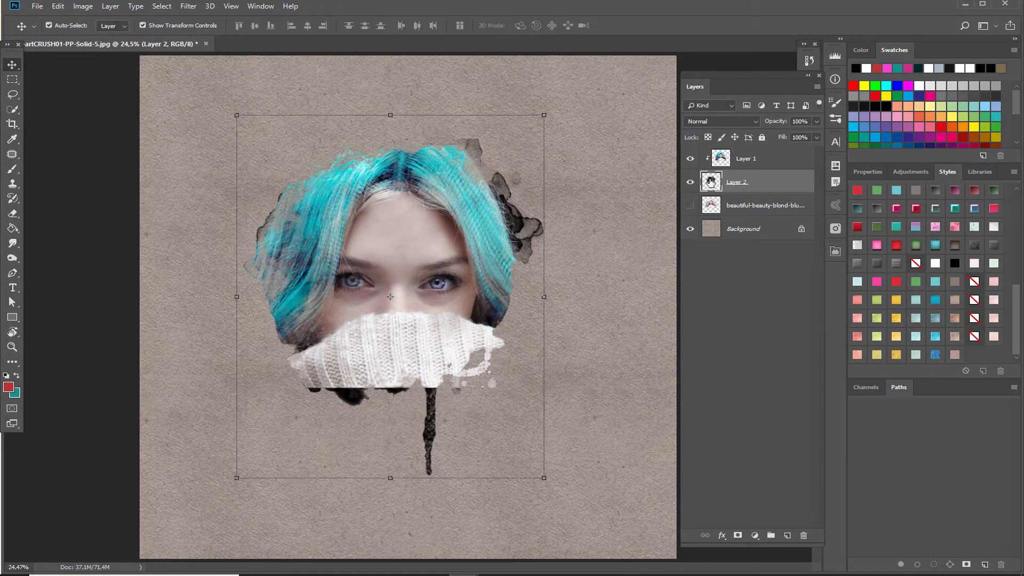
Add a layer mask to the splash layer and brush black at 31% opacity to fade its dark areas below the sweater and beside the hair.
left_click(738, 536)
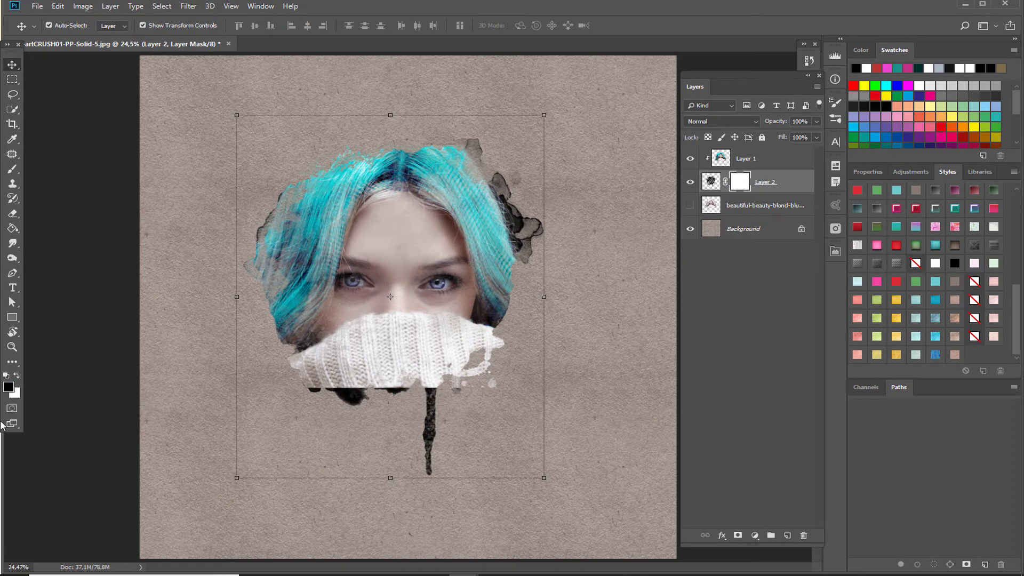
left_click(13, 171)
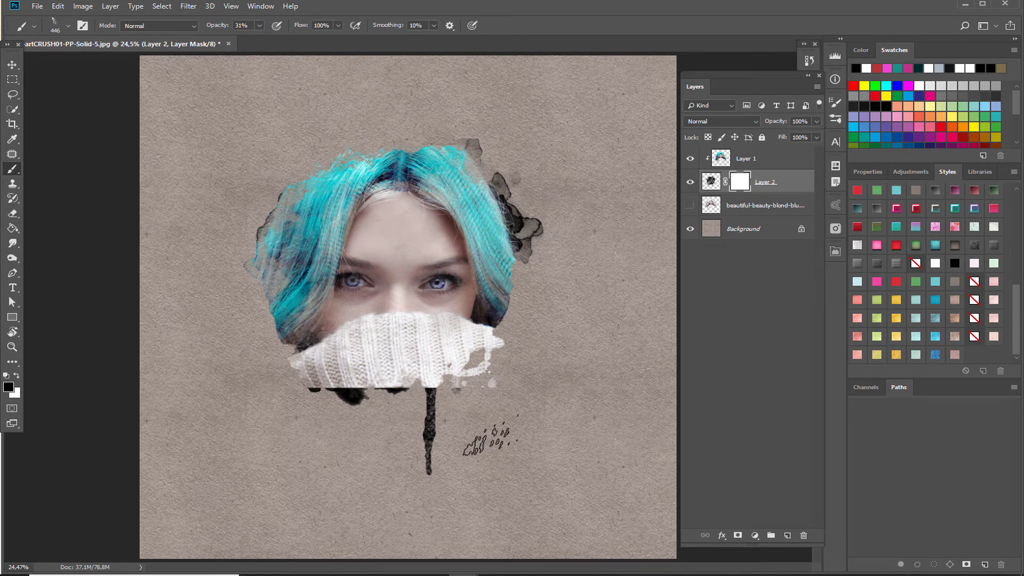
mouse_move(352, 392)
left_mouse_down()
mouse_move(304, 398)
mouse_move(349, 419)
mouse_move(351, 379)
mouse_move(348, 394)
mouse_move(318, 403)
mouse_move(304, 392)
mouse_move(315, 403)
mouse_move(373, 387)
mouse_move(389, 407)
mouse_move(385, 395)
mouse_move(400, 406)
mouse_move(304, 397)
mouse_move(429, 394)
mouse_move(414, 390)
mouse_move(419, 456)
mouse_move(421, 410)
mouse_move(410, 390)
mouse_move(458, 382)
left_mouse_up()
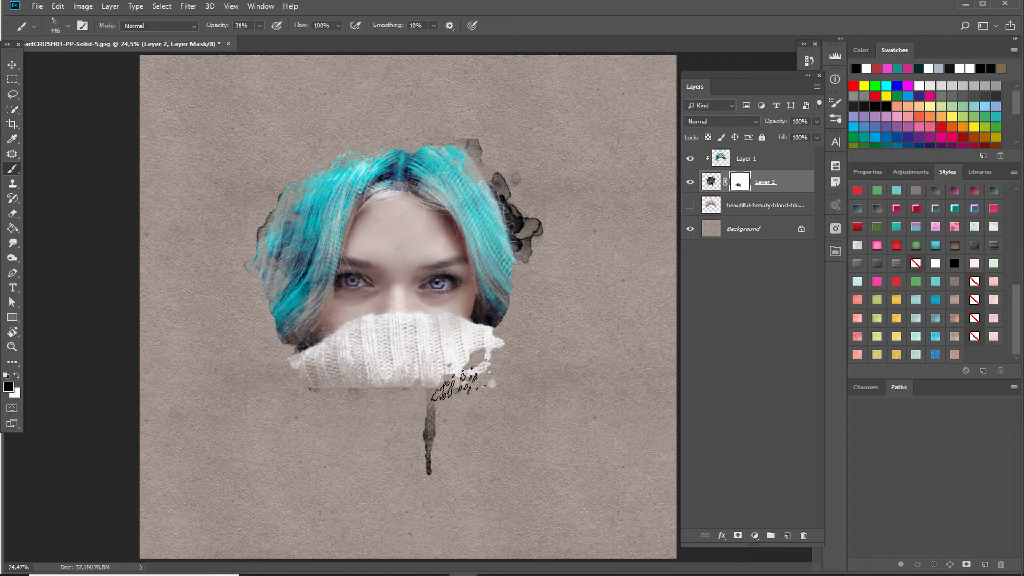
mouse_move(522, 225)
left_mouse_down()
mouse_move(536, 243)
mouse_move(515, 176)
mouse_move(481, 133)
mouse_move(486, 143)
mouse_move(473, 155)
mouse_move(515, 201)
mouse_move(529, 251)
mouse_move(535, 278)
mouse_move(518, 308)
mouse_move(544, 245)
mouse_move(532, 214)
mouse_move(512, 199)
mouse_move(508, 140)
mouse_move(490, 126)
mouse_move(532, 231)
left_mouse_up()
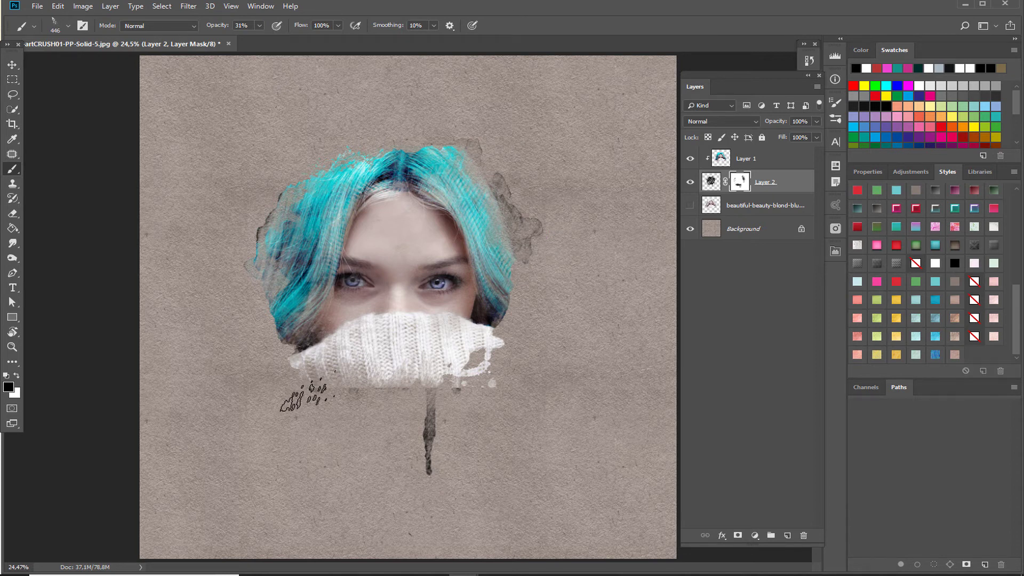
left_click_drag(474, 397, 421, 118)
Open nbk-artCRUSH01-blendingmasks5 from the nbk-artCRUSH01-blendingmasks folder.
left_click(12, 65)
left_click(36, 6)
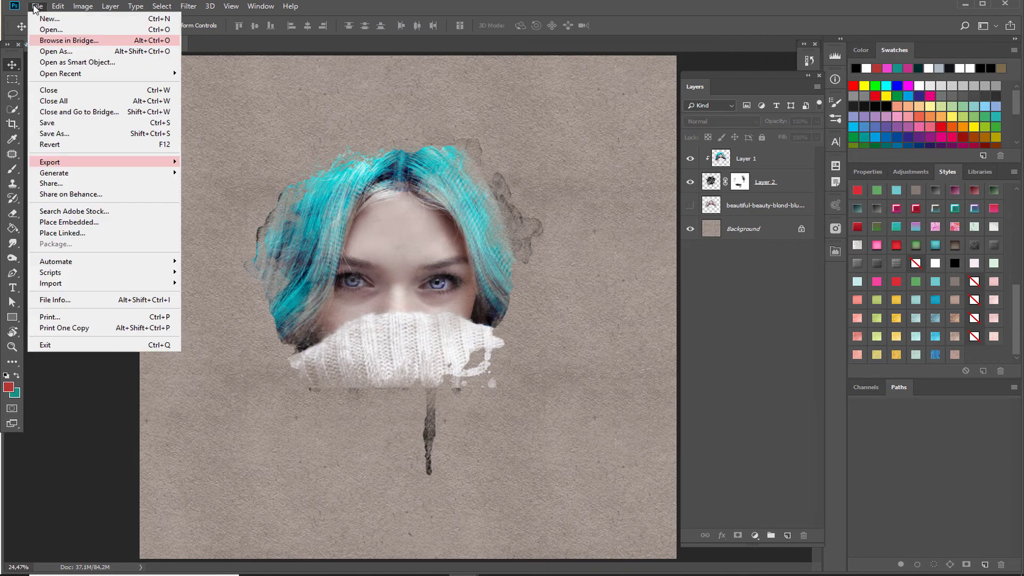
left_click(49, 29)
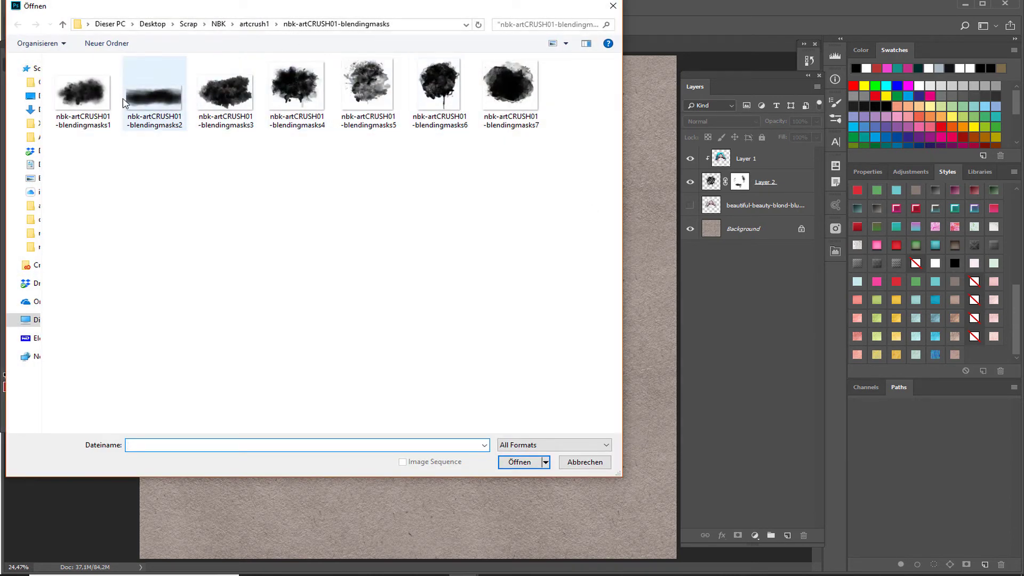
double_click(367, 96)
Copy the second splash into the portrait document, order it beneath the masked splash layer, and position it behind the woman's right-hand side.
left_click_drag(278, 261, 590, 162)
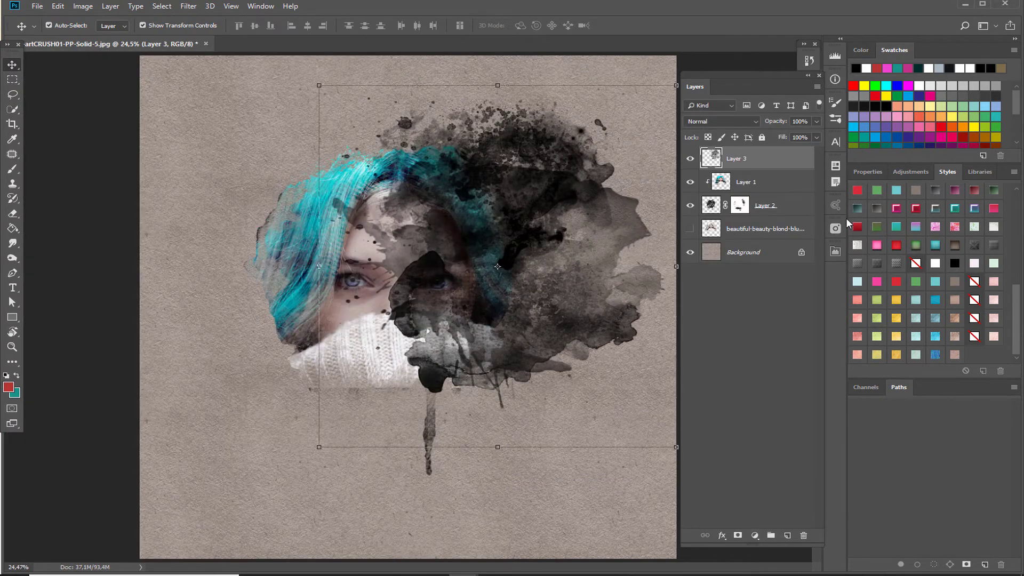
left_click_drag(745, 160, 746, 216)
left_click_drag(554, 180, 524, 195)
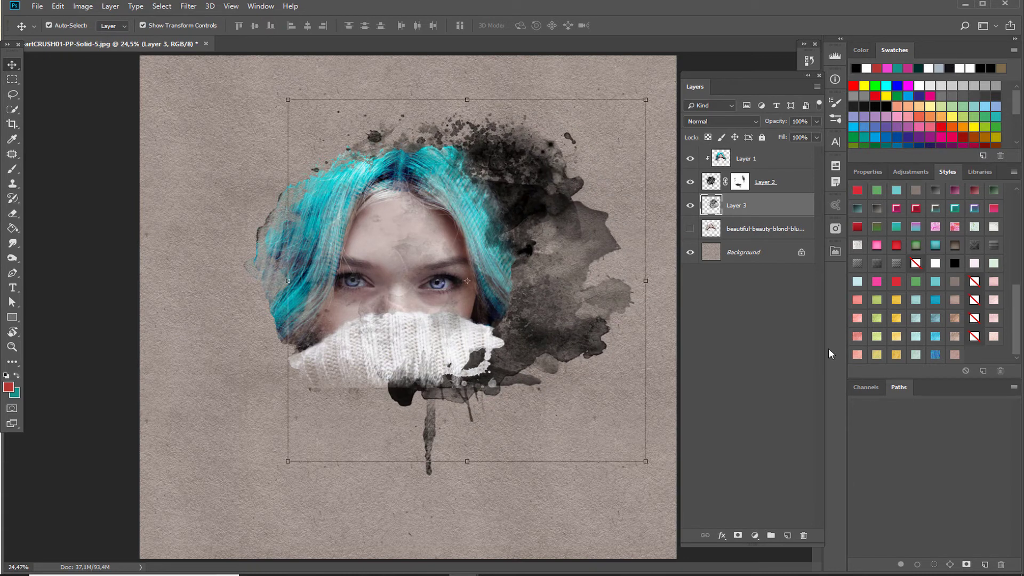
Try several yellow layer styles on the second splash and keep the pale yellow one with only a Pattern Overlay.
left_click(895, 301)
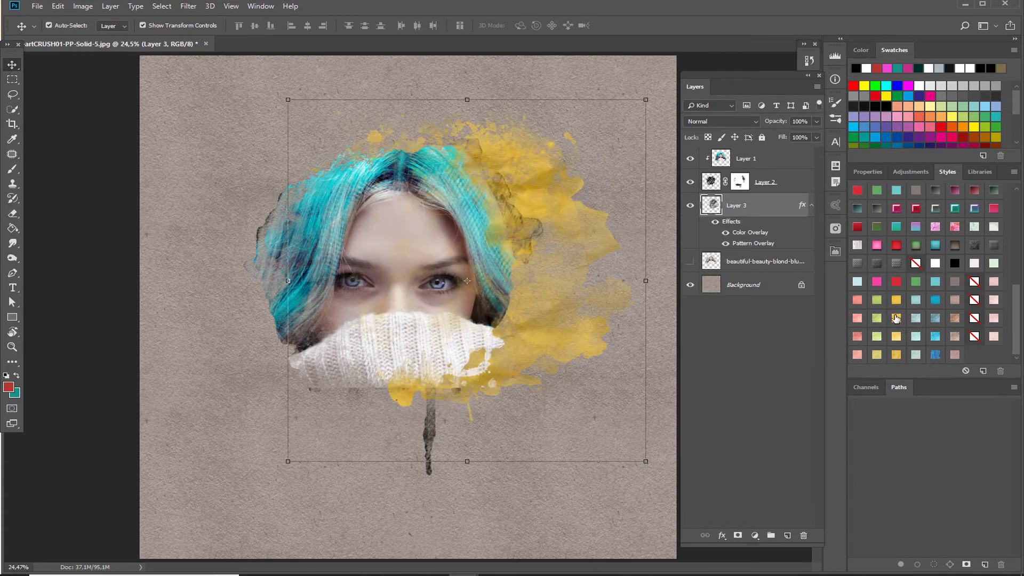
left_click(896, 318)
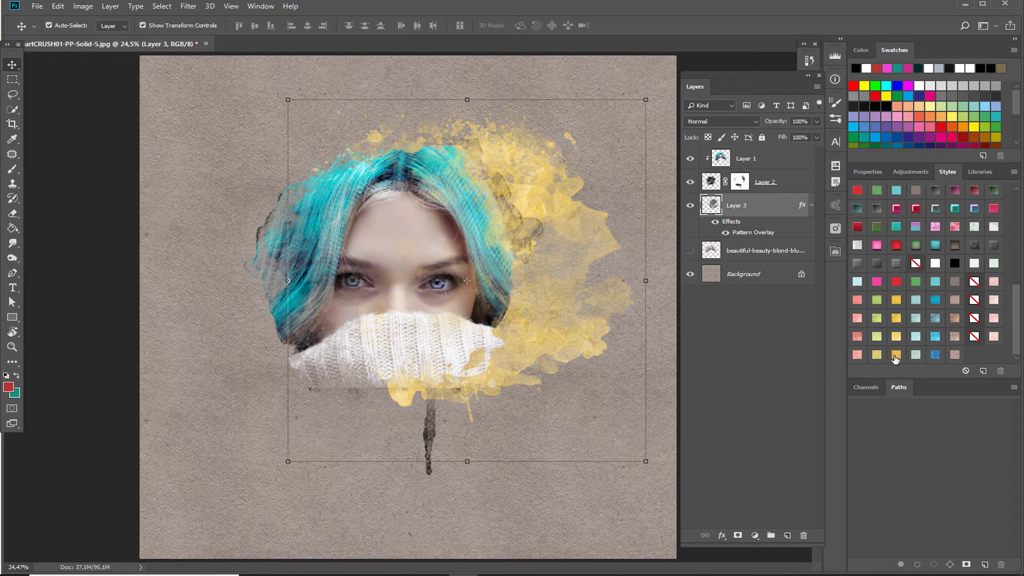
left_click(896, 354)
left_click(896, 339)
left_click(601, 498)
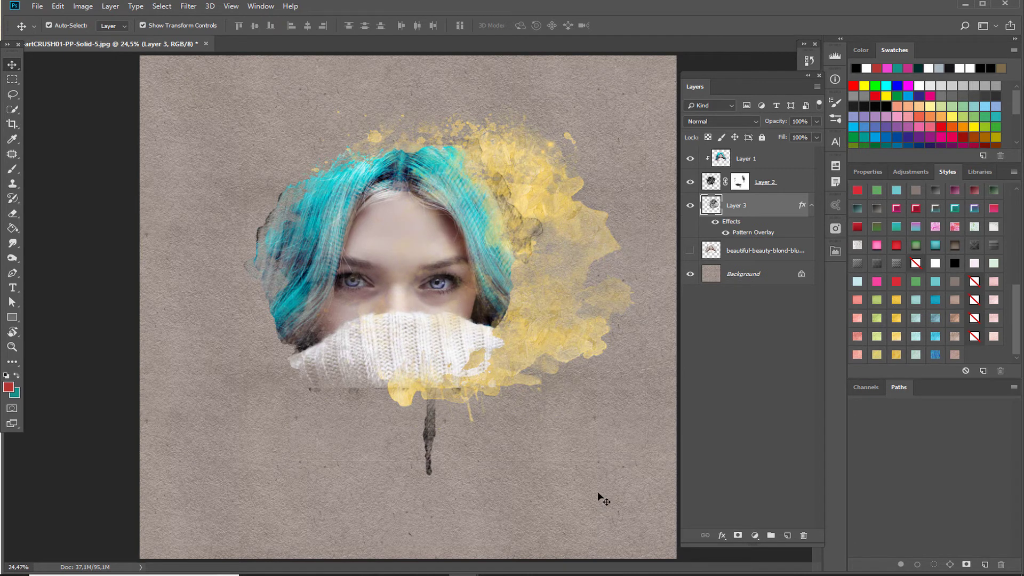
Move the yellow splash slightly up and left, closer around the portrait, keeping its size at 100%.
left_click_drag(581, 229, 556, 219)
key("ctrl+t")
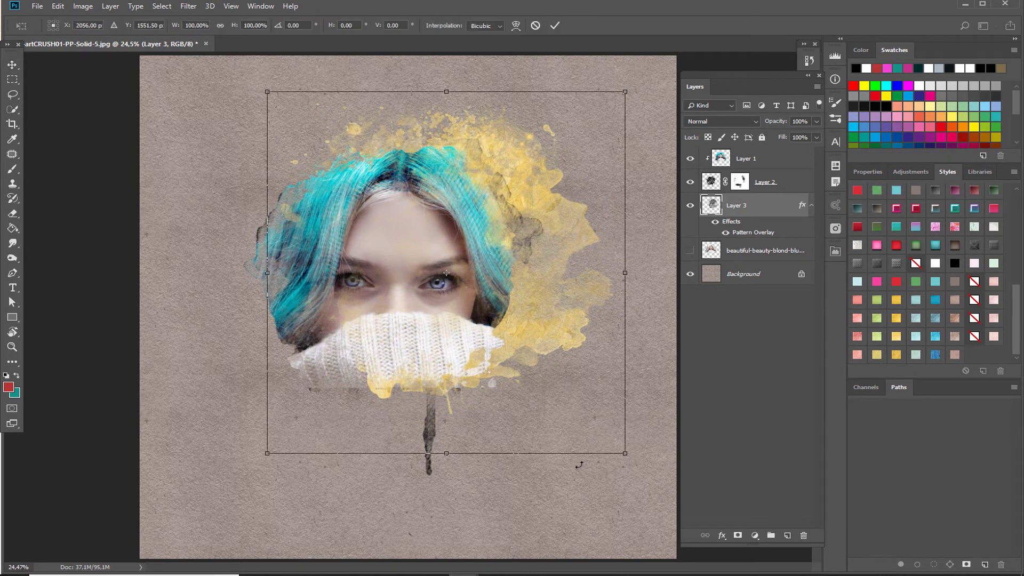
left_click(555, 22)
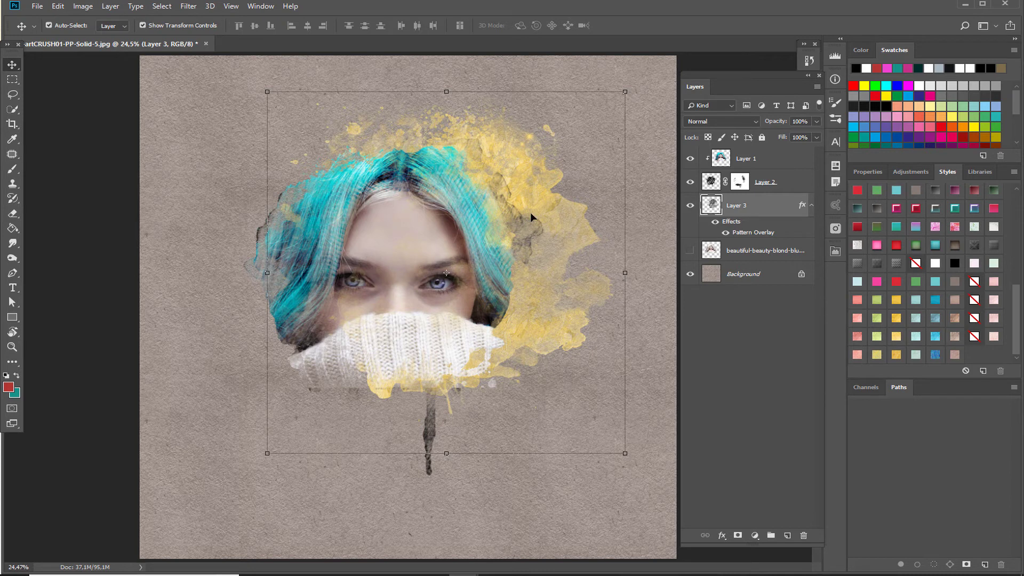
Apply the Filter Gallery's Poster Edges to the clipped woman layer with Edge Thickness 4, Edge Intensity 3 and Posterization 5, previewing at 50%.
left_click(718, 159)
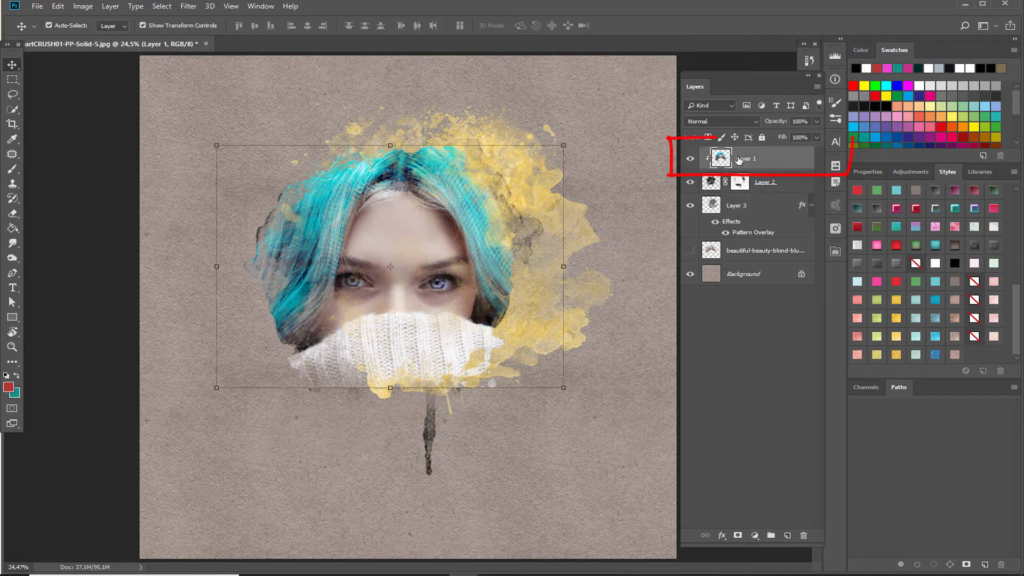
left_click(189, 6)
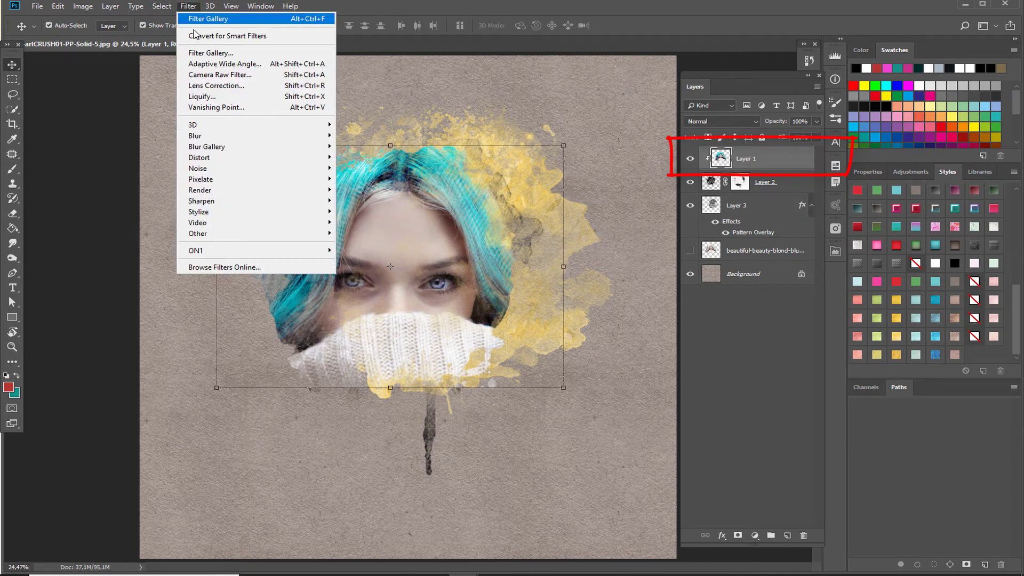
left_click(195, 53)
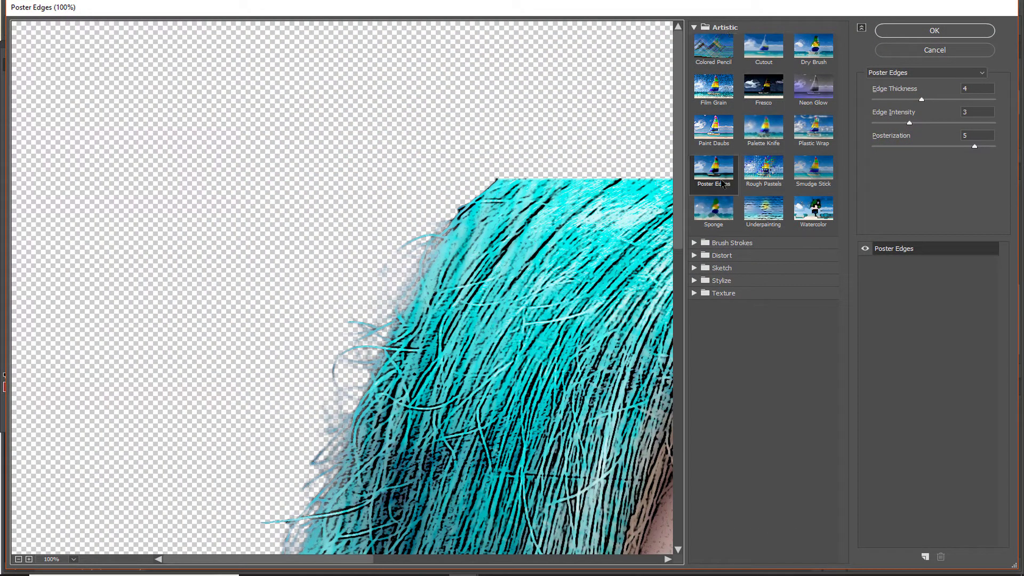
left_click(73, 559)
left_click(79, 370)
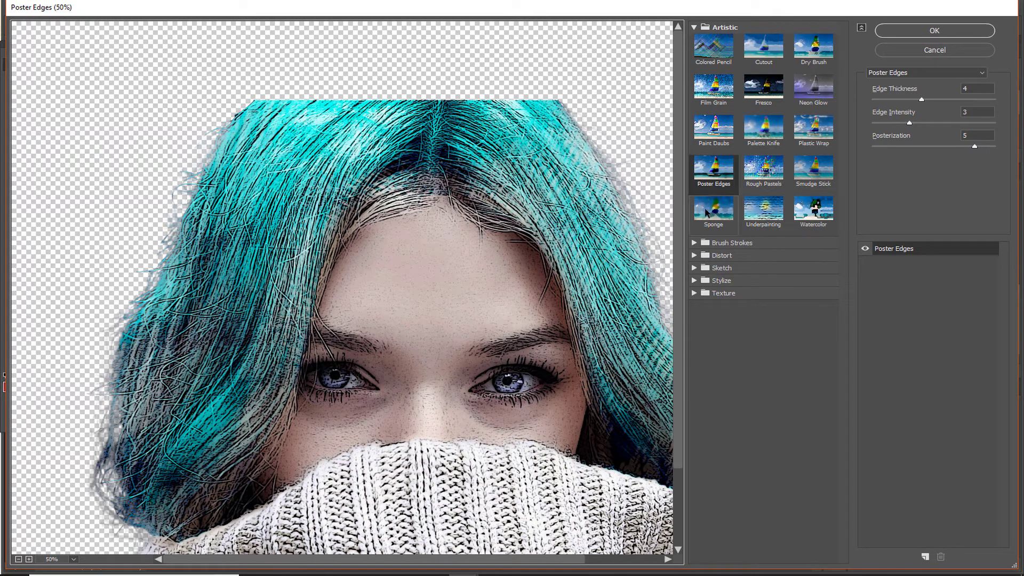
left_click(916, 26)
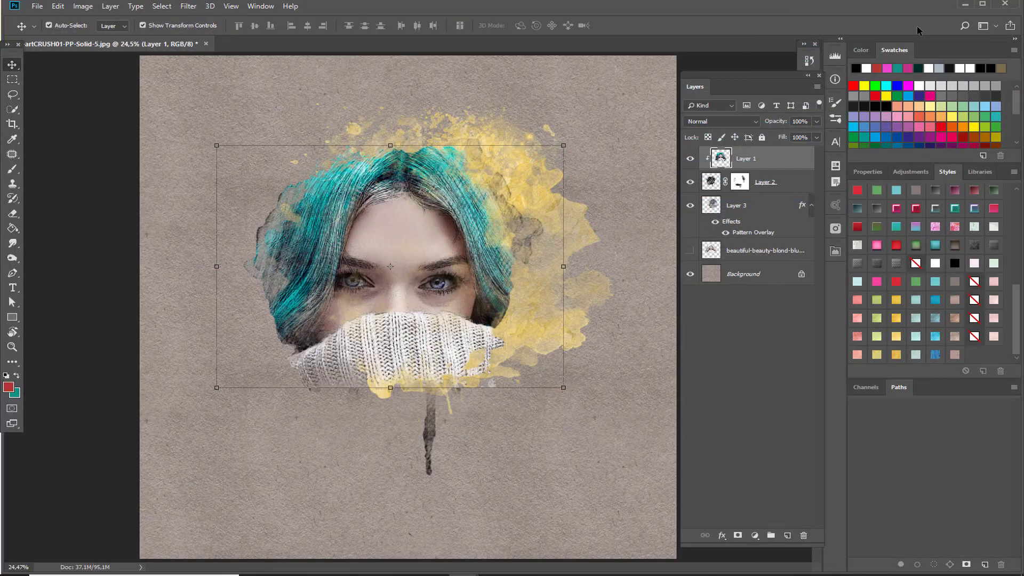
left_click(597, 426)
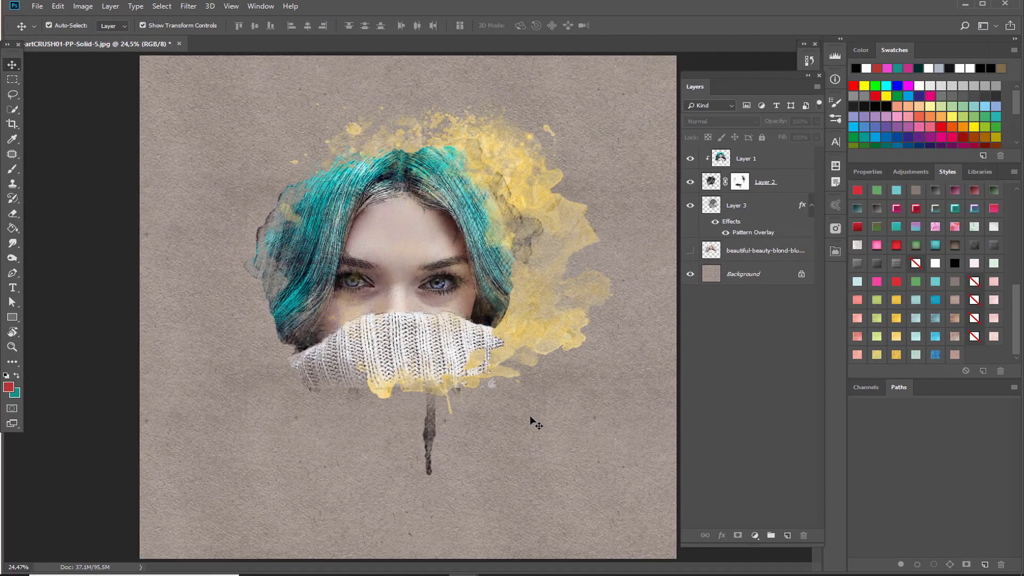
Bring up the pexels-photo-1 document and close it without saving its changes.
mouse_move(469, 568)
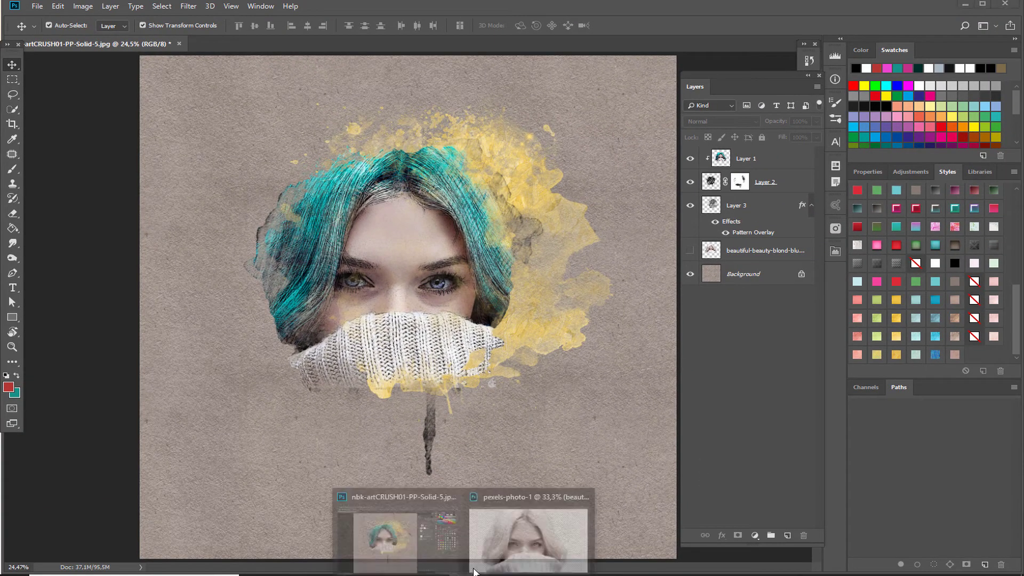
left_click(537, 525)
left_click_drag(411, 261, 426, 360)
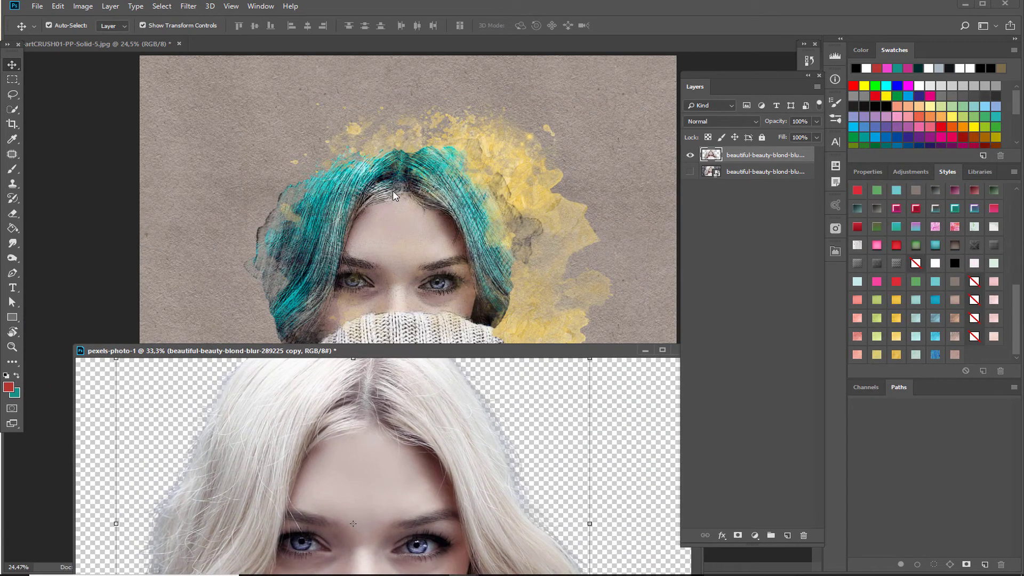
left_click_drag(592, 350, 524, 353)
left_click(617, 354)
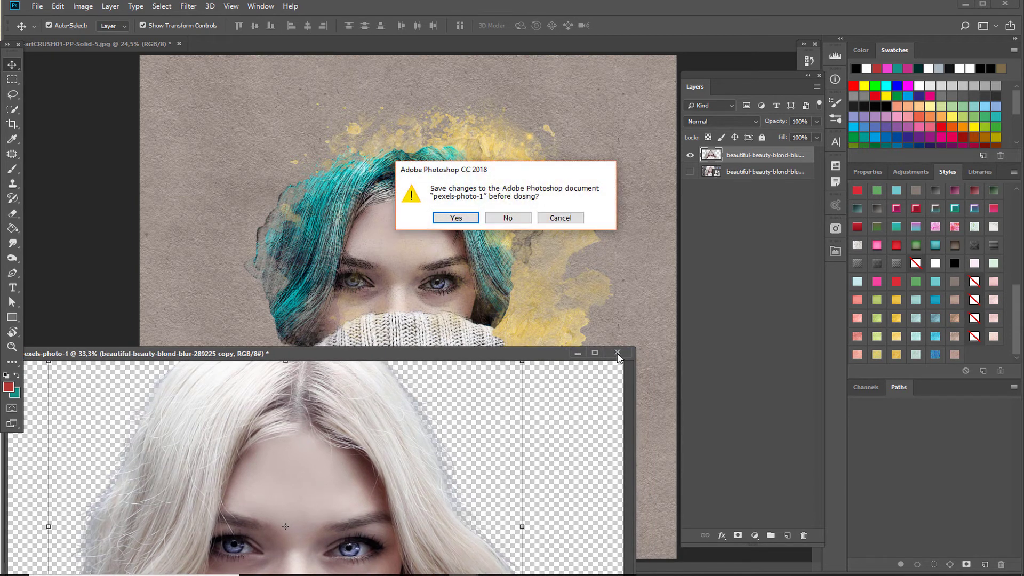
left_click(510, 217)
Open nbk-artCRUSH01-blendingmasks4, copy it into the portrait document, and order it directly beneath the yellow splash layer.
left_click(37, 6)
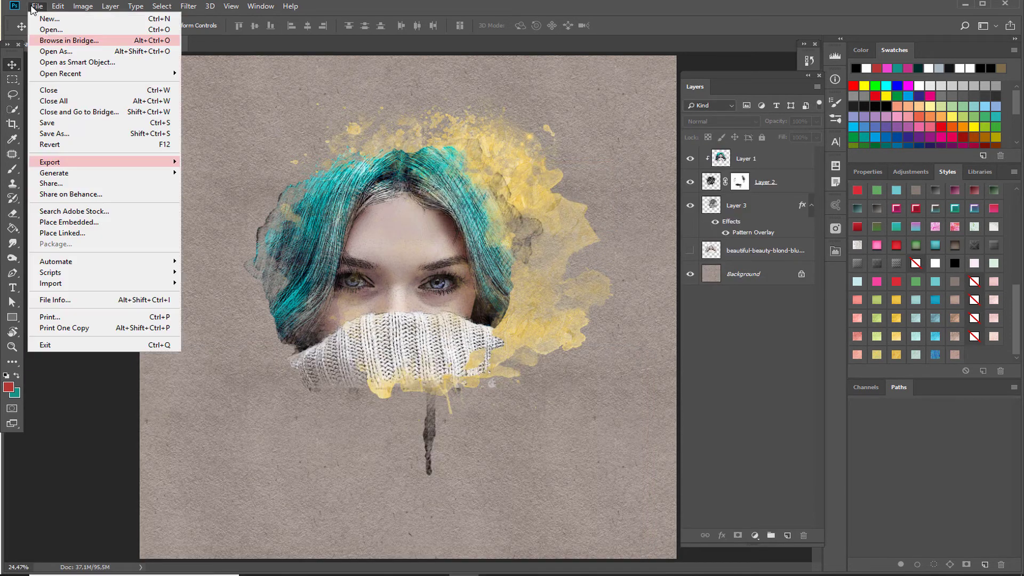
left_click(46, 25)
double_click(286, 89)
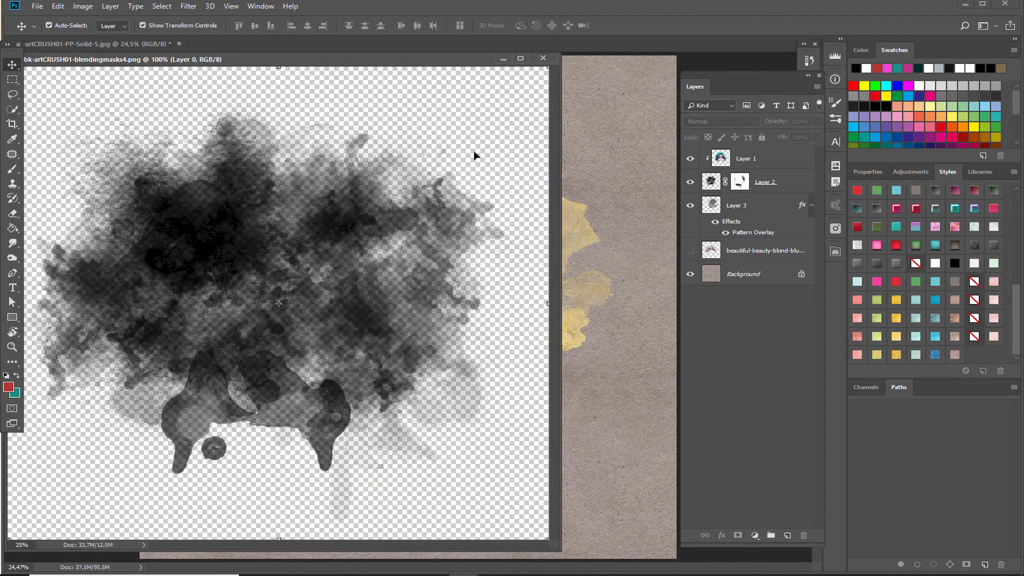
mouse_move(473, 155)
left_mouse_down()
mouse_move(599, 119)
mouse_move(613, 160)
mouse_move(427, 176)
mouse_move(340, 269)
left_mouse_up()
left_click_drag(744, 153, 744, 263)
Try green, blue, brown and embossed zigzag paper-pattern styles on the new mask layer beneath the yellow splash.
left_click(878, 319)
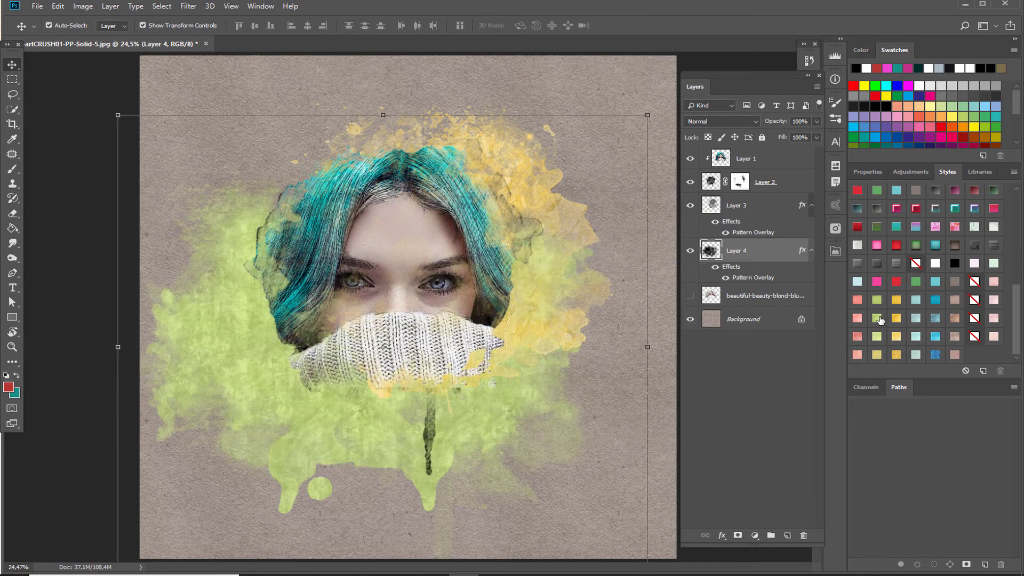
left_click(934, 318)
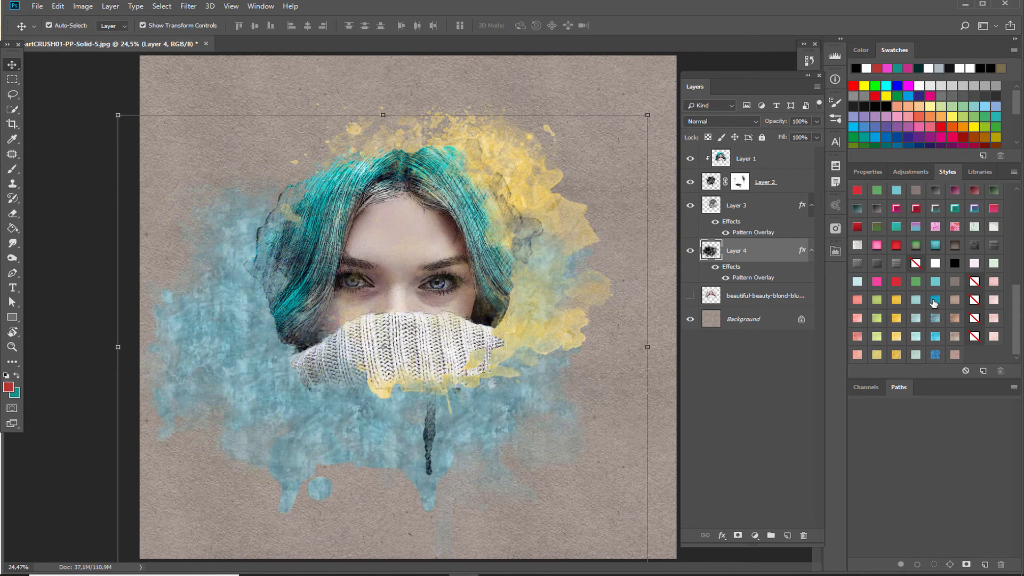
left_click(933, 299)
left_click(935, 355)
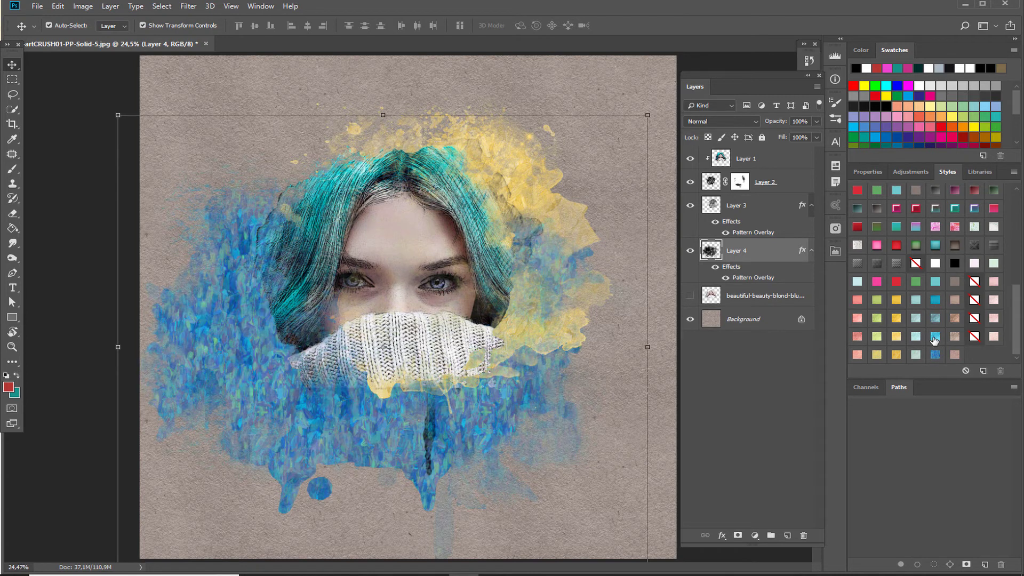
left_click(934, 338)
left_click(954, 319)
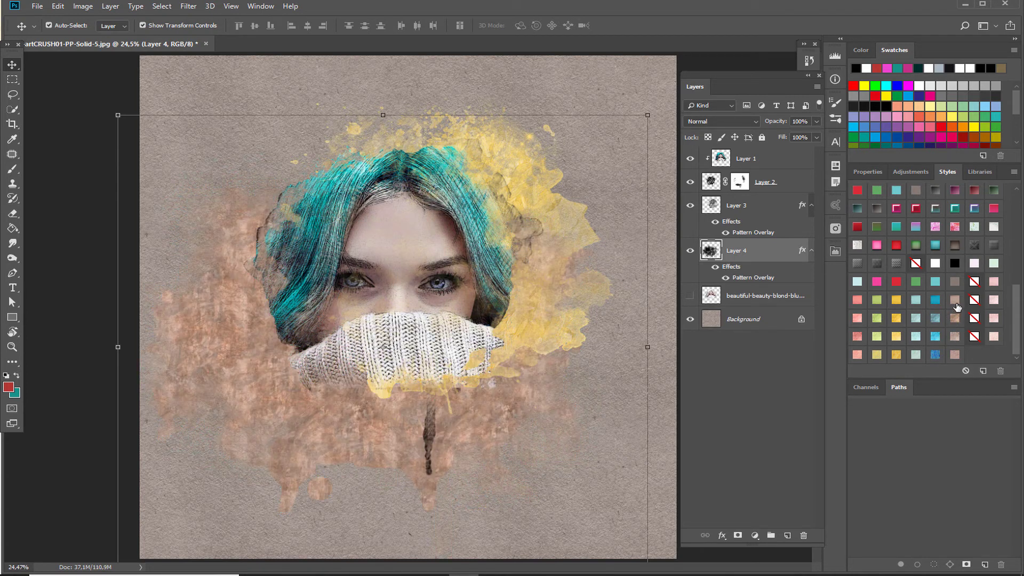
left_click(955, 301)
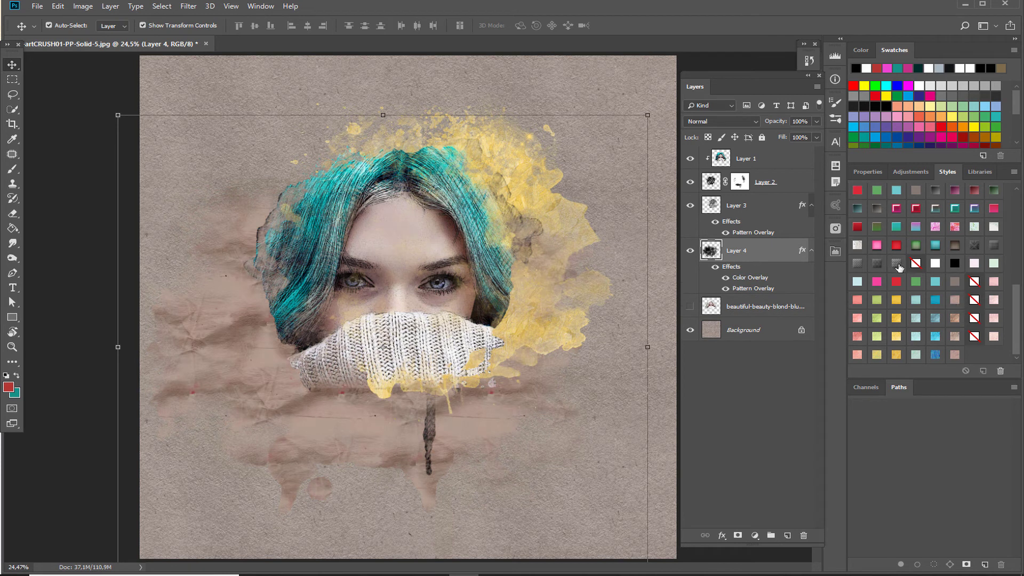
left_click(896, 263)
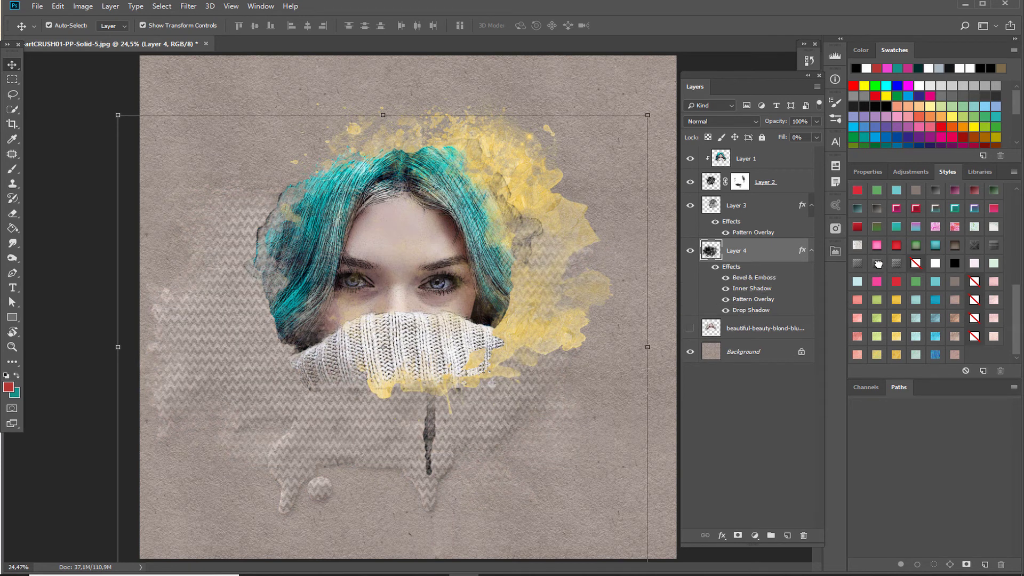
Apply the embossed neutral mesh-pattern style to the mask layer beneath the yellow splash and move it slightly up and right.
left_click(876, 263)
mouse_move(463, 448)
left_mouse_down()
mouse_move(478, 413)
mouse_move(503, 411)
left_mouse_up()
left_click(574, 503)
Open the nbk-artCRUSH01-ABP-butterfly Shadow image from the nbk-artCRUSH01-ABP folder.
left_click(37, 6)
left_click(48, 28)
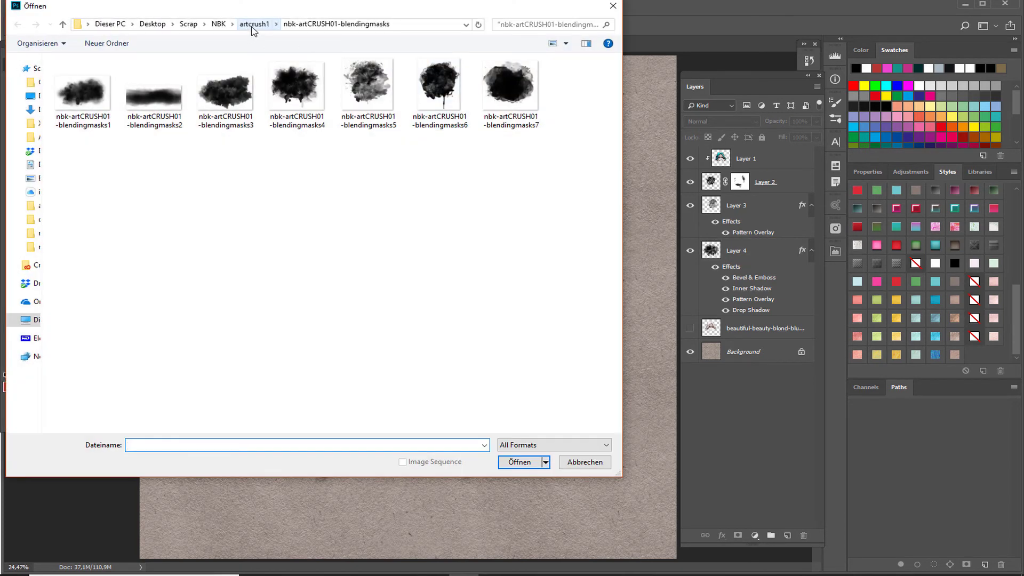
left_click(254, 24)
double_click(167, 105)
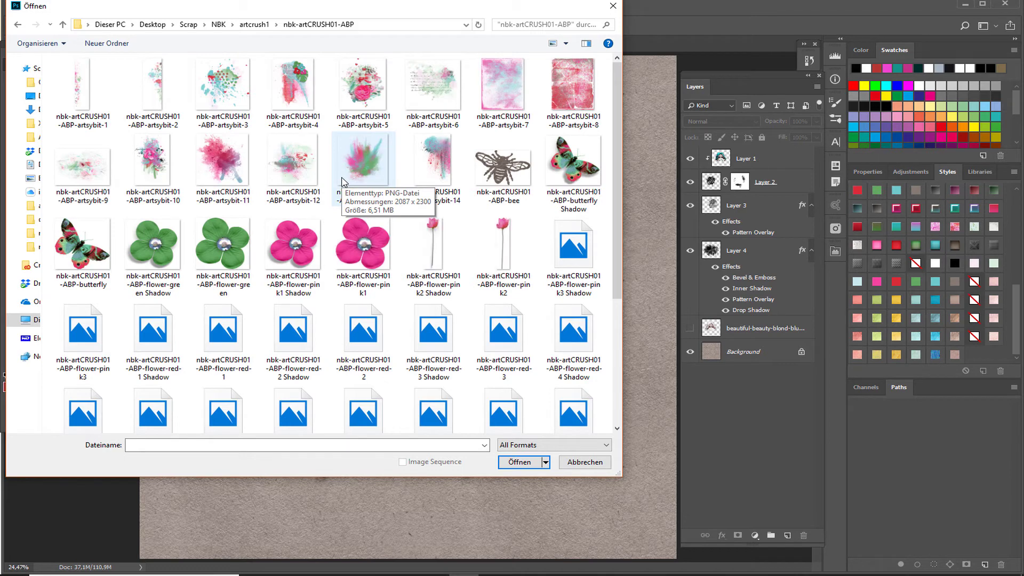
double_click(582, 168)
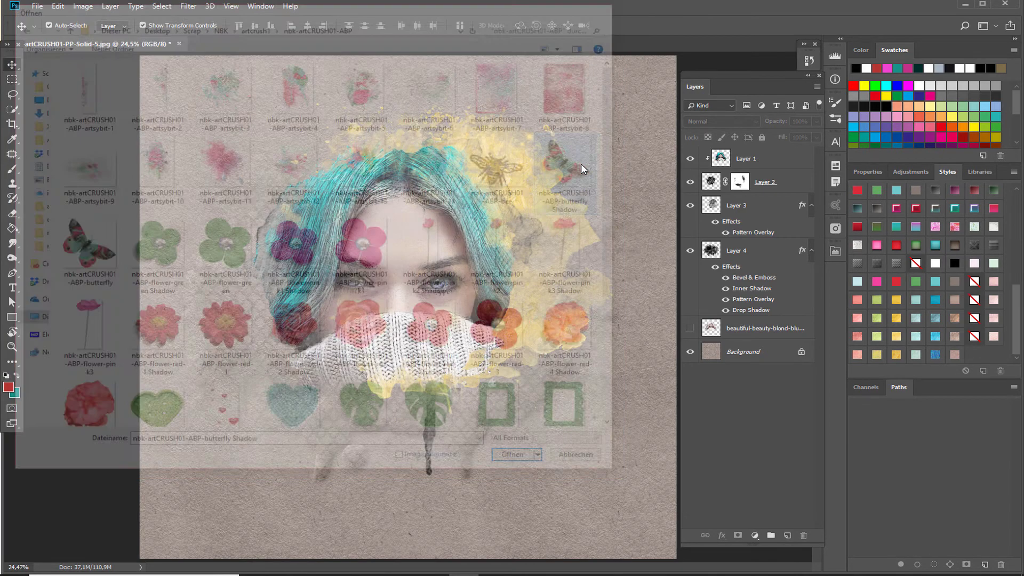
Copy the butterfly into the portrait document, close its source file, and scale it down beside the scarf's left end.
left_click_drag(186, 212, 504, 115)
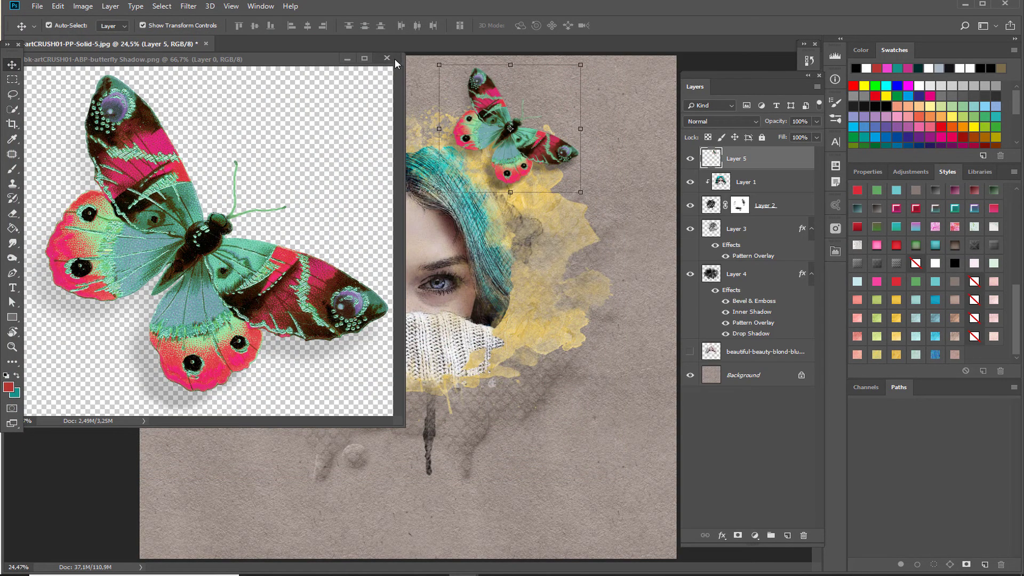
left_click(386, 57)
left_click_drag(580, 191, 290, 345)
key("Return")
Open the teal nbk-artCRUSH01-paintstrokes-2 from the paintstrokes folder and copy it into the portrait document over the scarf's lower edge.
left_click(37, 6)
left_click(45, 25)
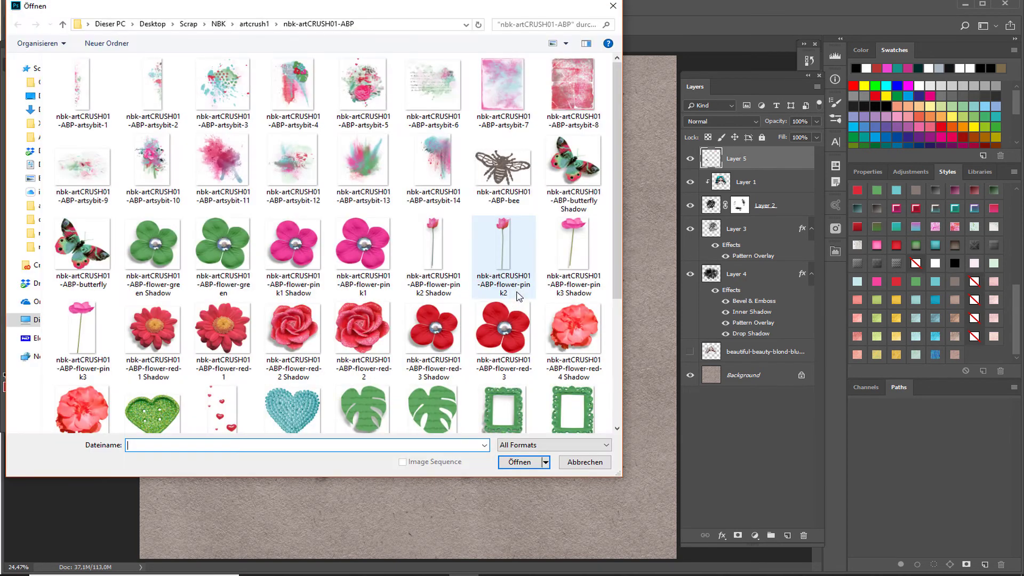
scroll(266, 276, "down", 3)
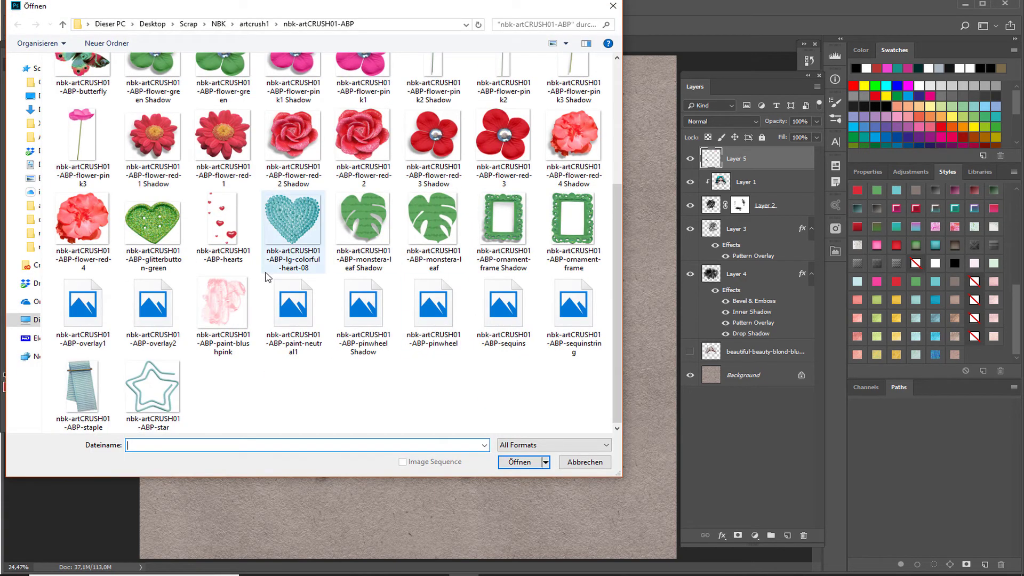
left_click(261, 25)
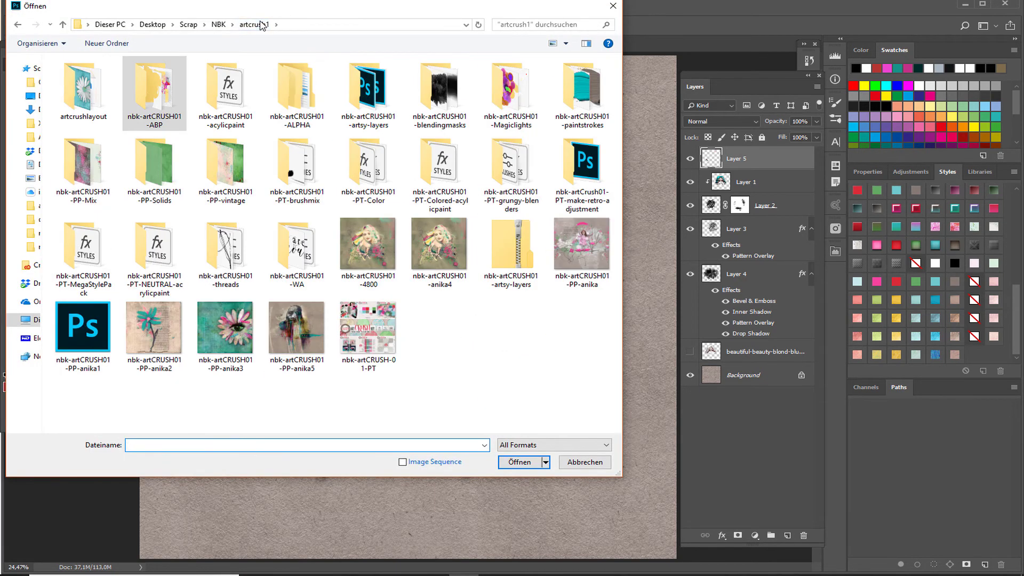
double_click(511, 88)
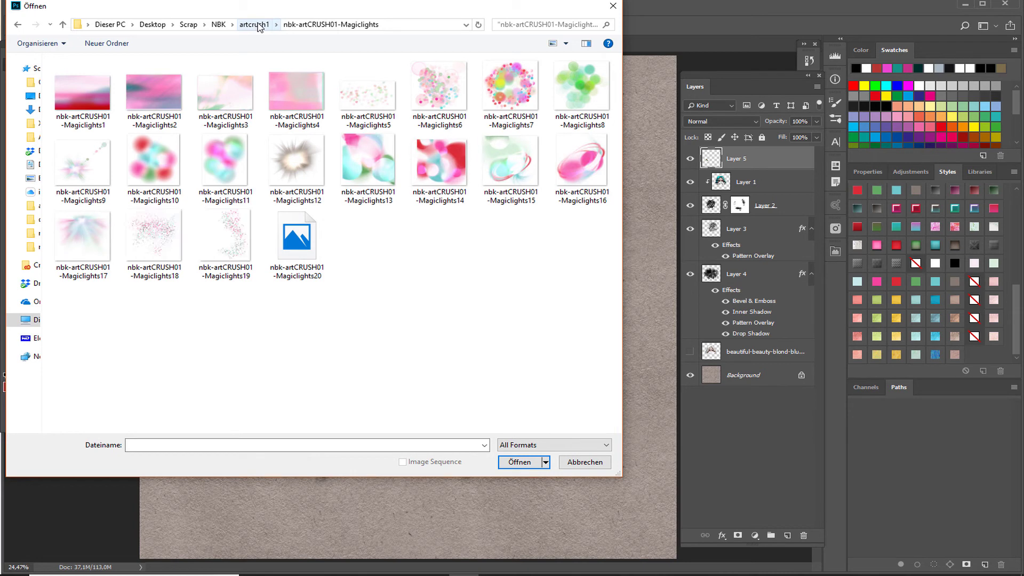
left_click(254, 25)
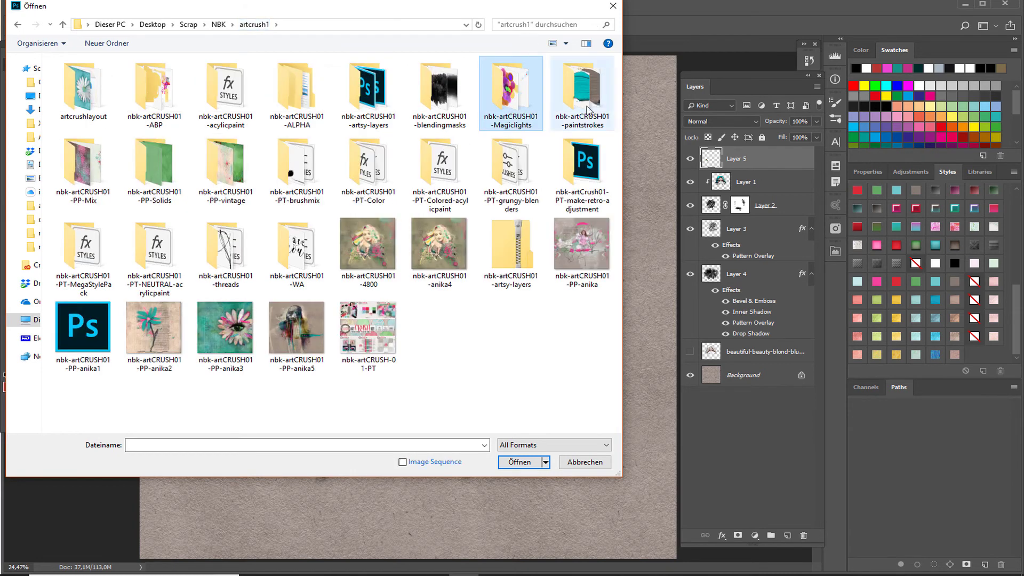
double_click(590, 109)
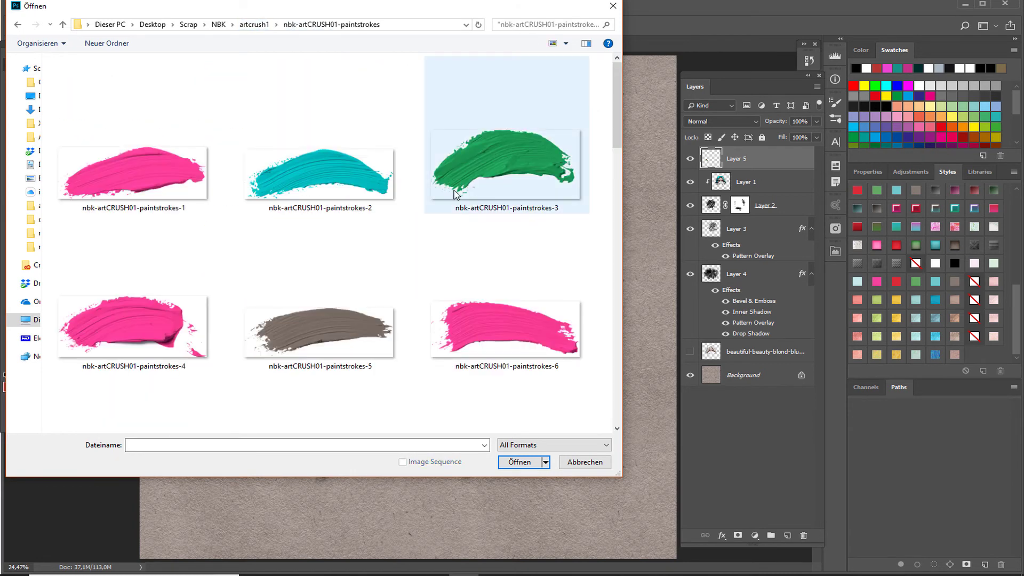
double_click(366, 198)
mouse_move(424, 160)
left_mouse_down()
mouse_move(560, 59)
mouse_move(629, 127)
mouse_move(448, 325)
mouse_move(440, 388)
left_mouse_up()
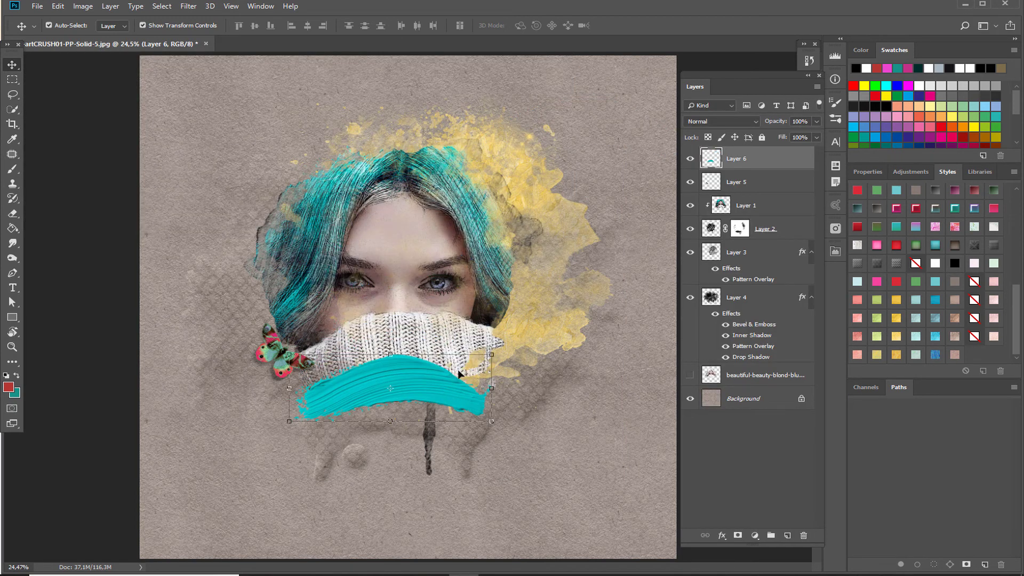
Flip the teal paint stroke vertically with Free Transform.
key("ctrl+t")
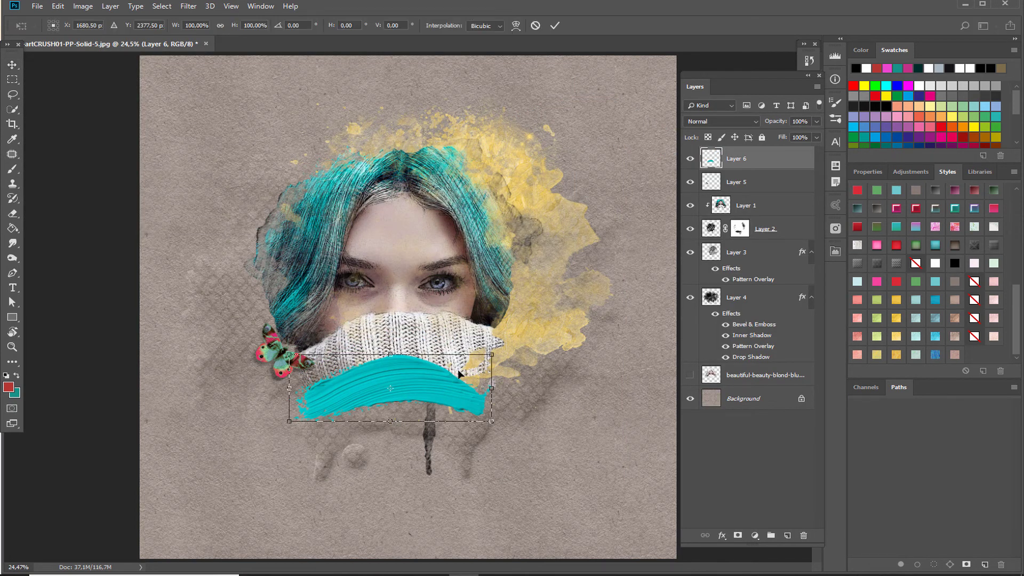
right_click(429, 386)
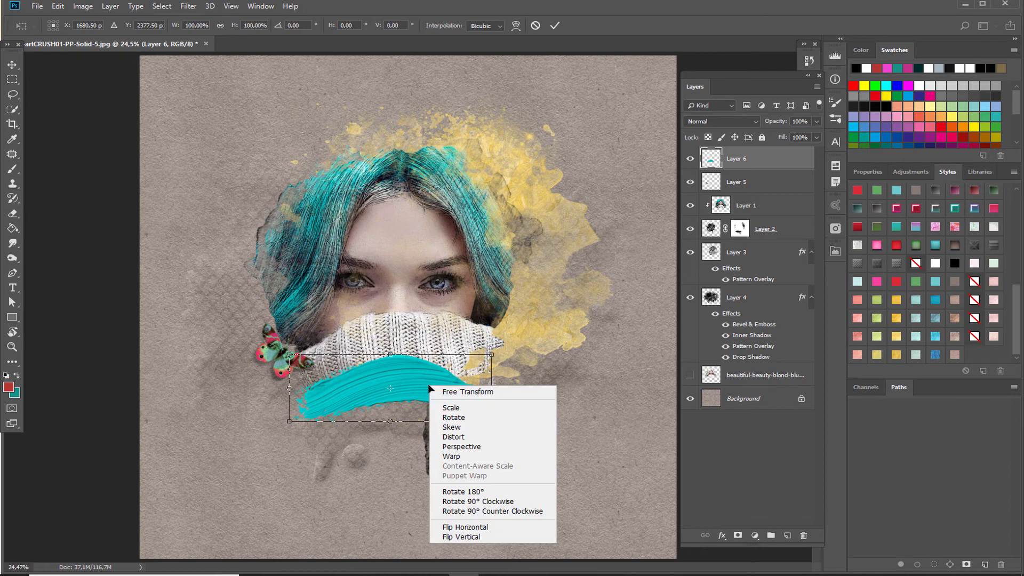
left_click(459, 536)
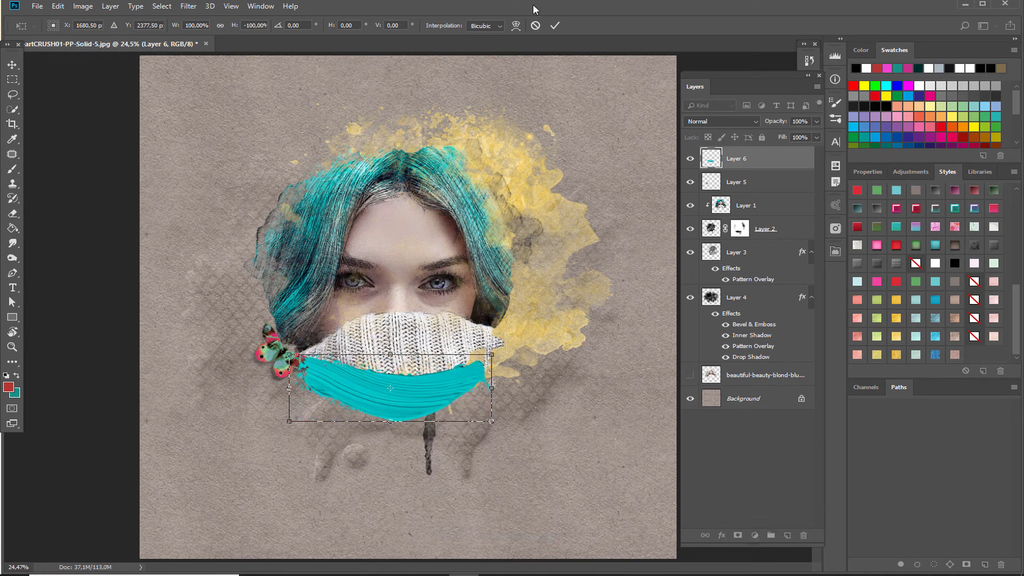
left_click(560, 28)
Order the teal stroke directly beneath the yellow splash layer and move it up and left, behind the butterfly and scarf.
left_click_drag(749, 160, 749, 288)
mouse_move(405, 408)
left_mouse_down()
mouse_move(415, 398)
mouse_move(345, 375)
left_mouse_up()
left_click(186, 104)
Open nbk-artCRUSH01-PP-Mix7 from the PP-Mix folder, copy it over the whole portrait canvas, and order it directly above Background.
left_click(38, 7)
left_click(46, 32)
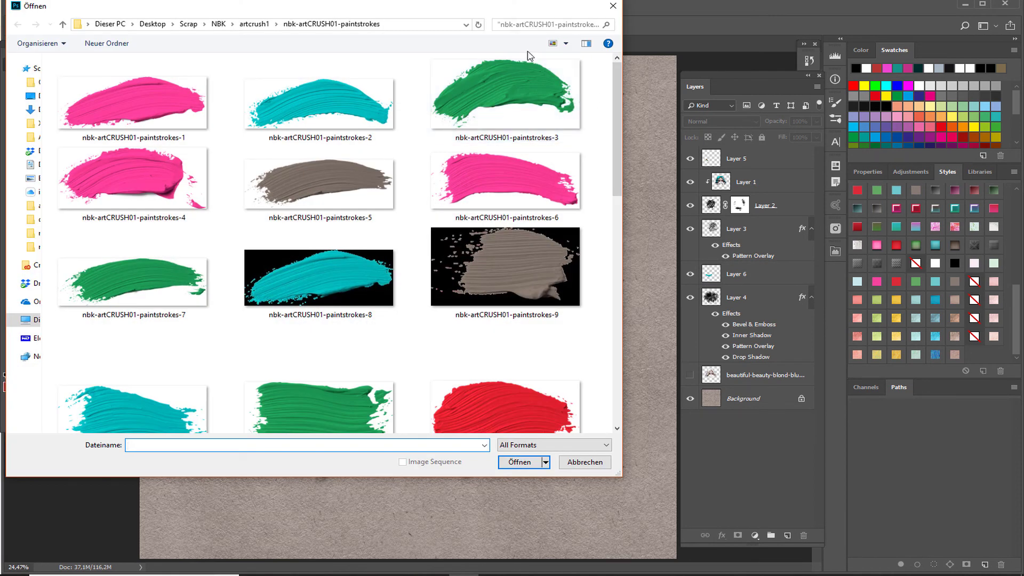
left_click(262, 25)
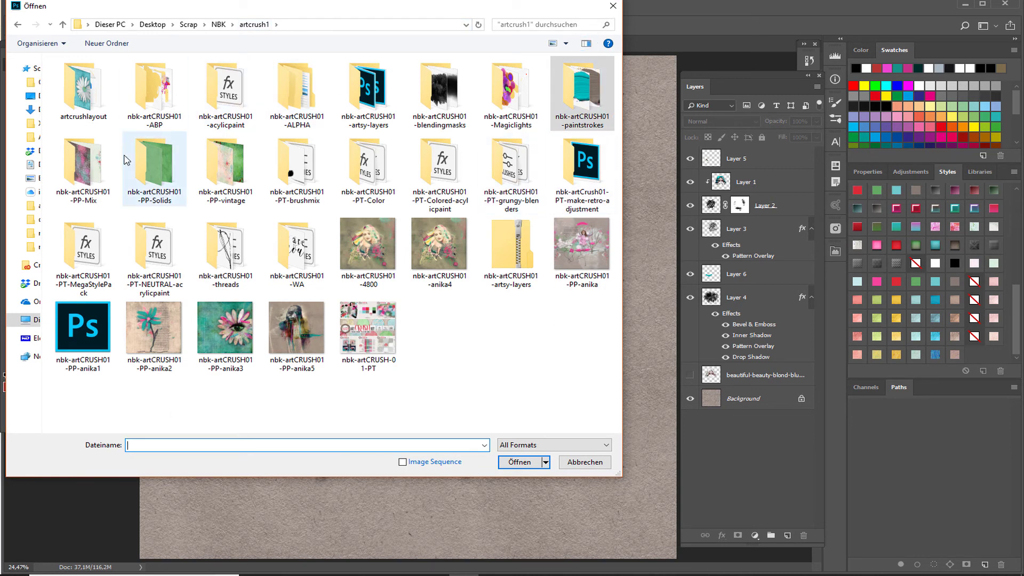
double_click(106, 163)
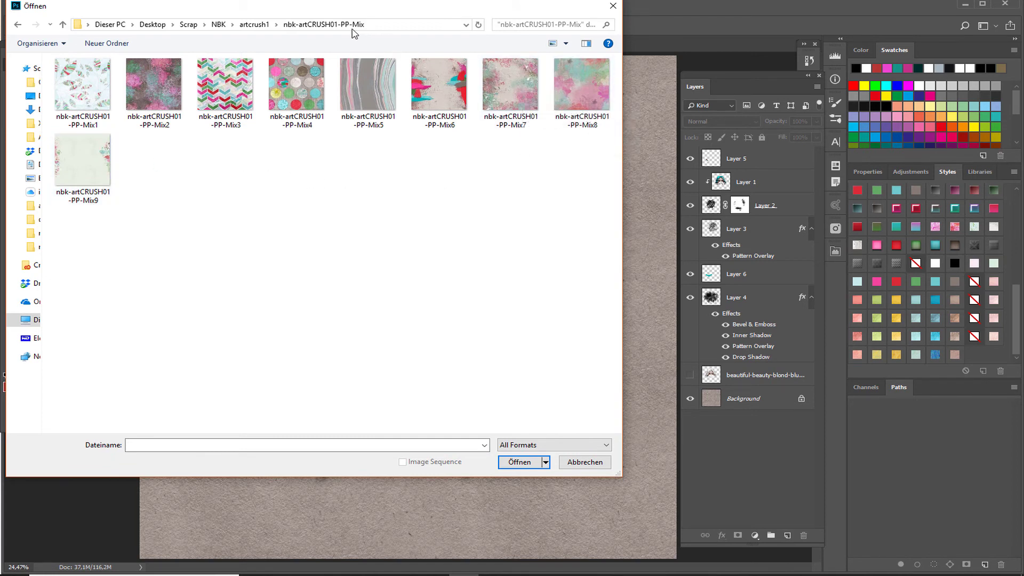
double_click(499, 86)
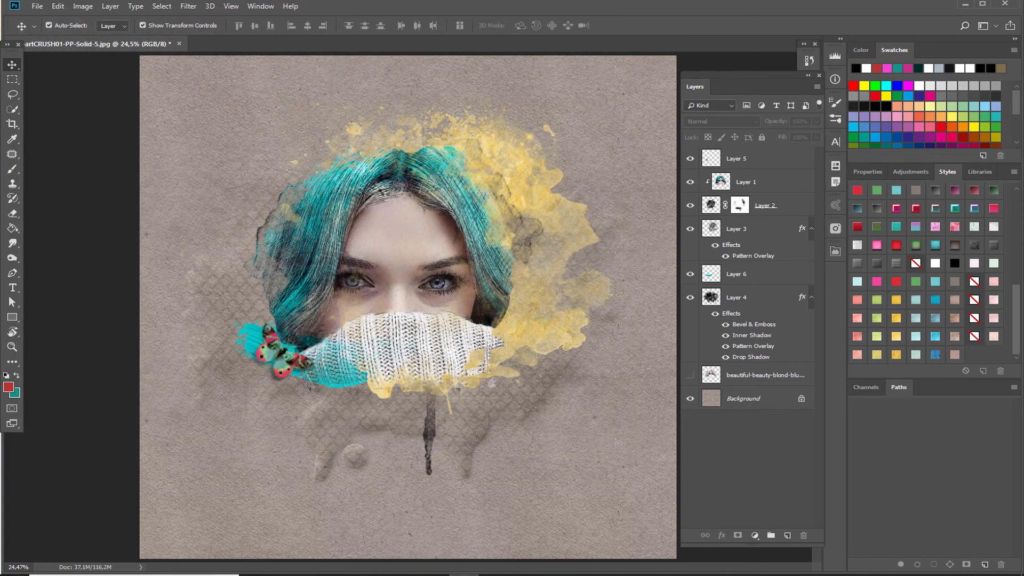
left_click_drag(236, 164, 507, 171)
left_click_drag(750, 157, 753, 403)
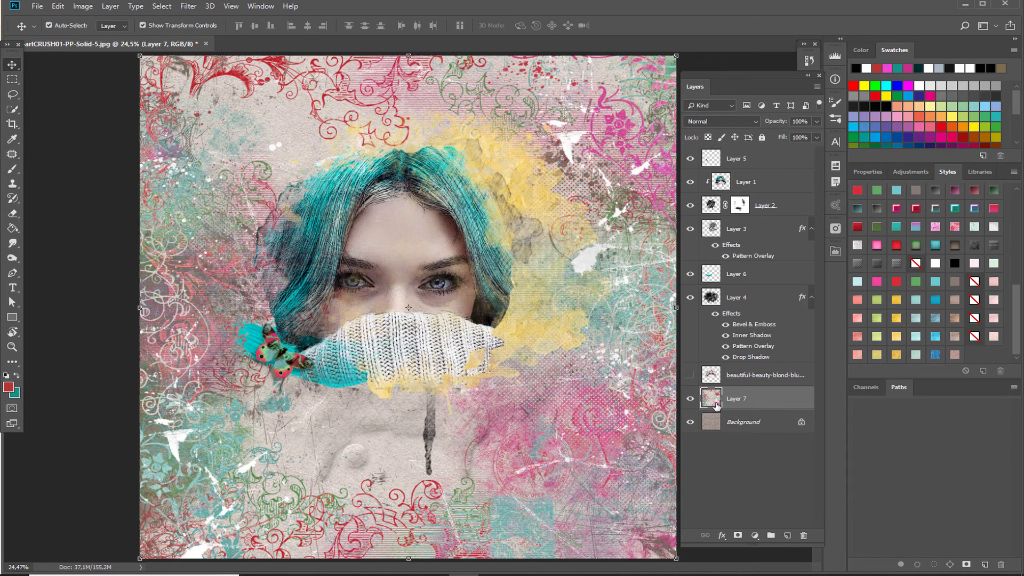
In the patterned paper layer's Blend If settings, split the This Layer sliders to 60/135 for shadows and 117/151 for highlights.
double_click(783, 405)
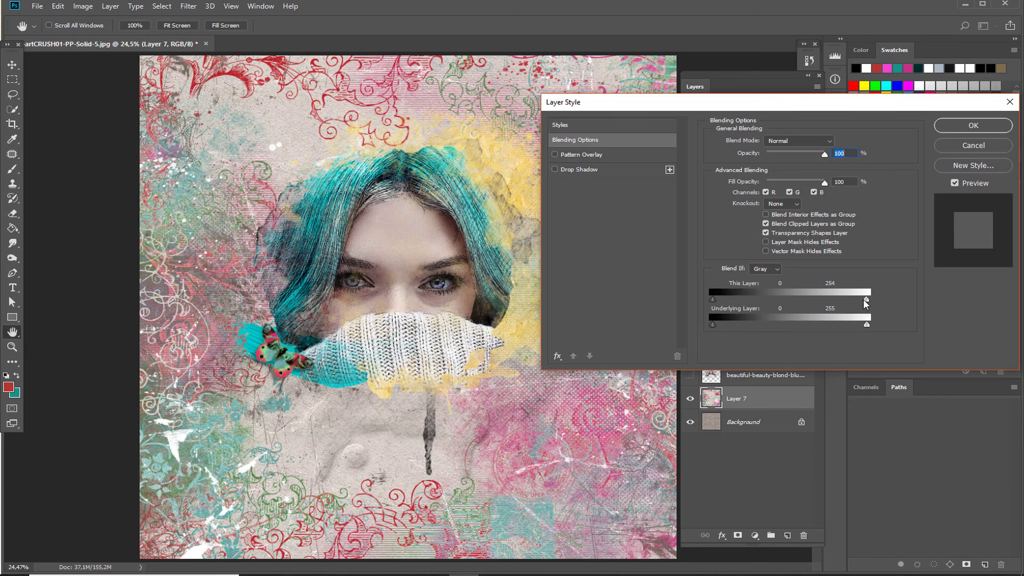
left_click_drag(829, 300, 800, 299)
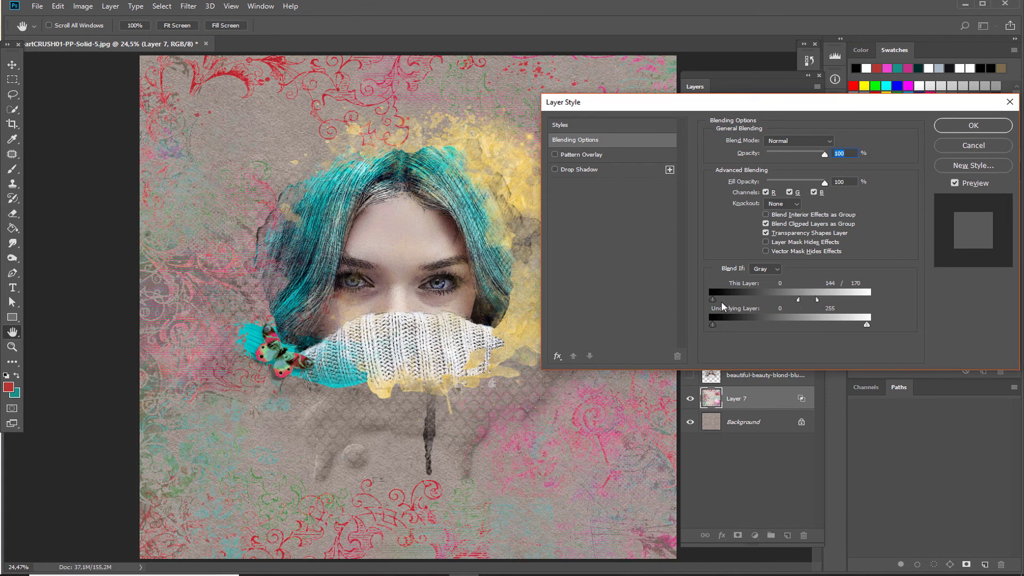
left_click_drag(713, 300, 805, 300, "alt")
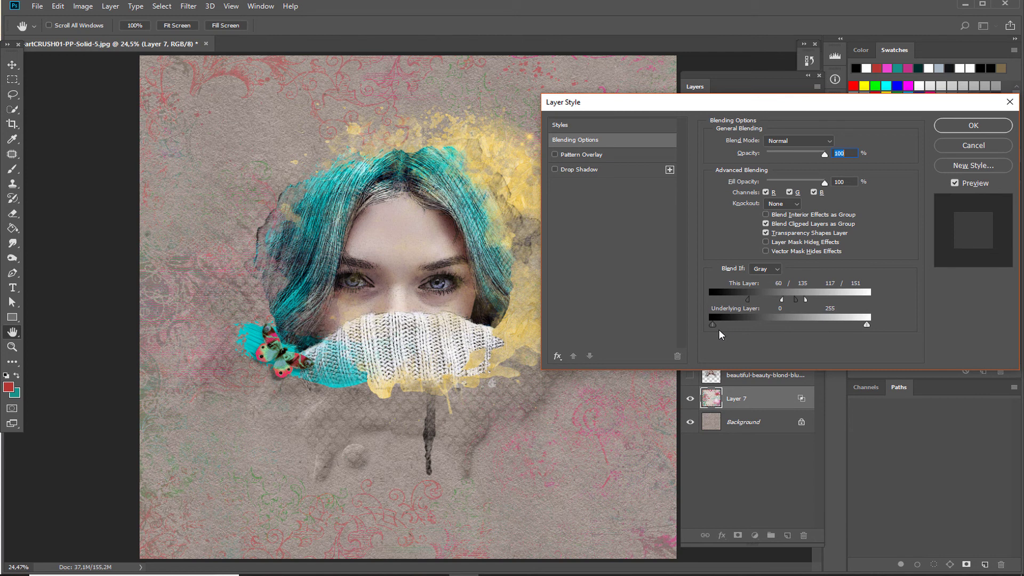
Split the patterned paper's Underlying Layer blending range to 105/166 for shadows and 178/255 for highlights, and apply the layer style.
left_click_drag(714, 324, 775, 325)
left_click_drag(867, 324, 816, 325)
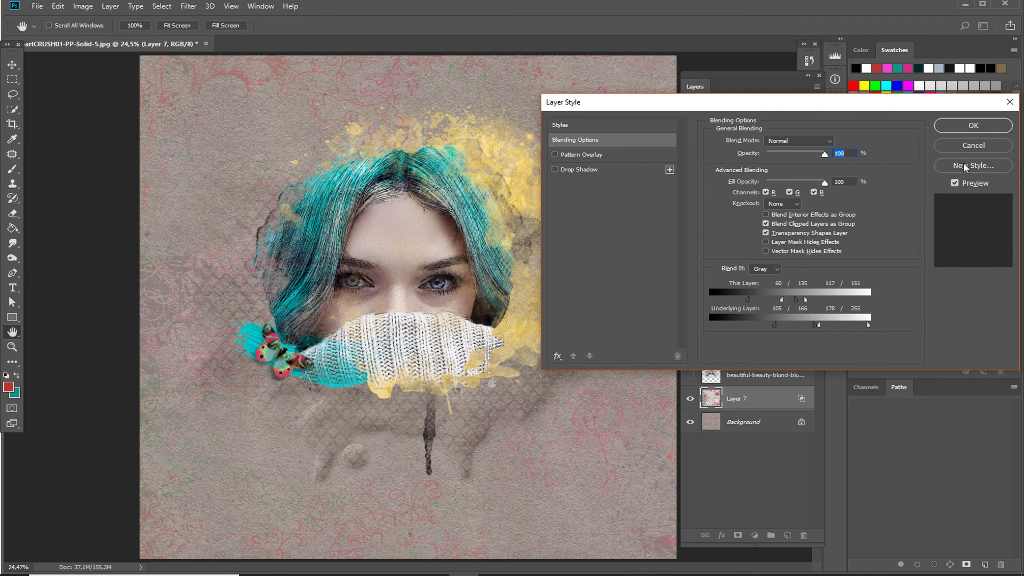
left_click(972, 126)
key("v")
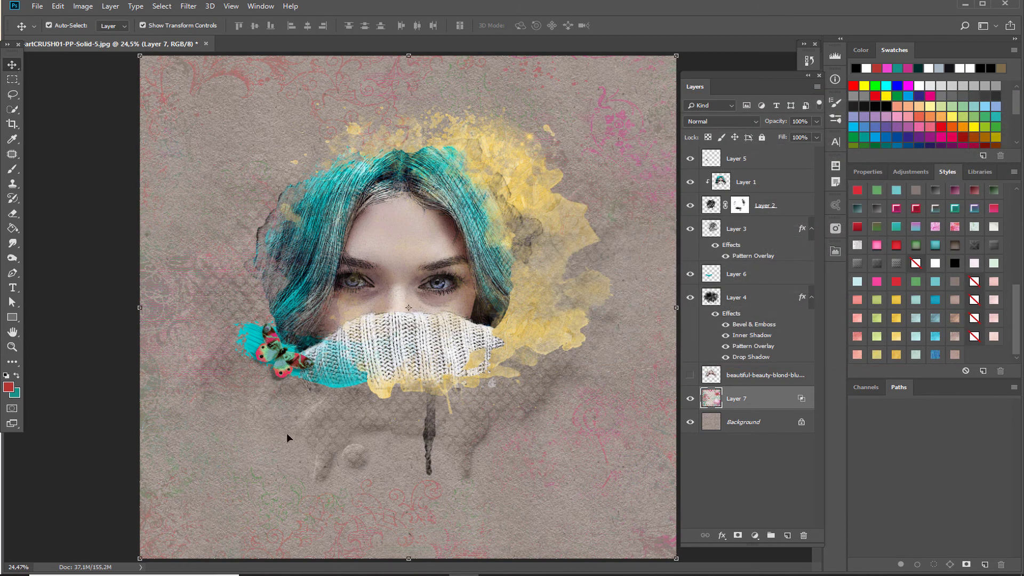